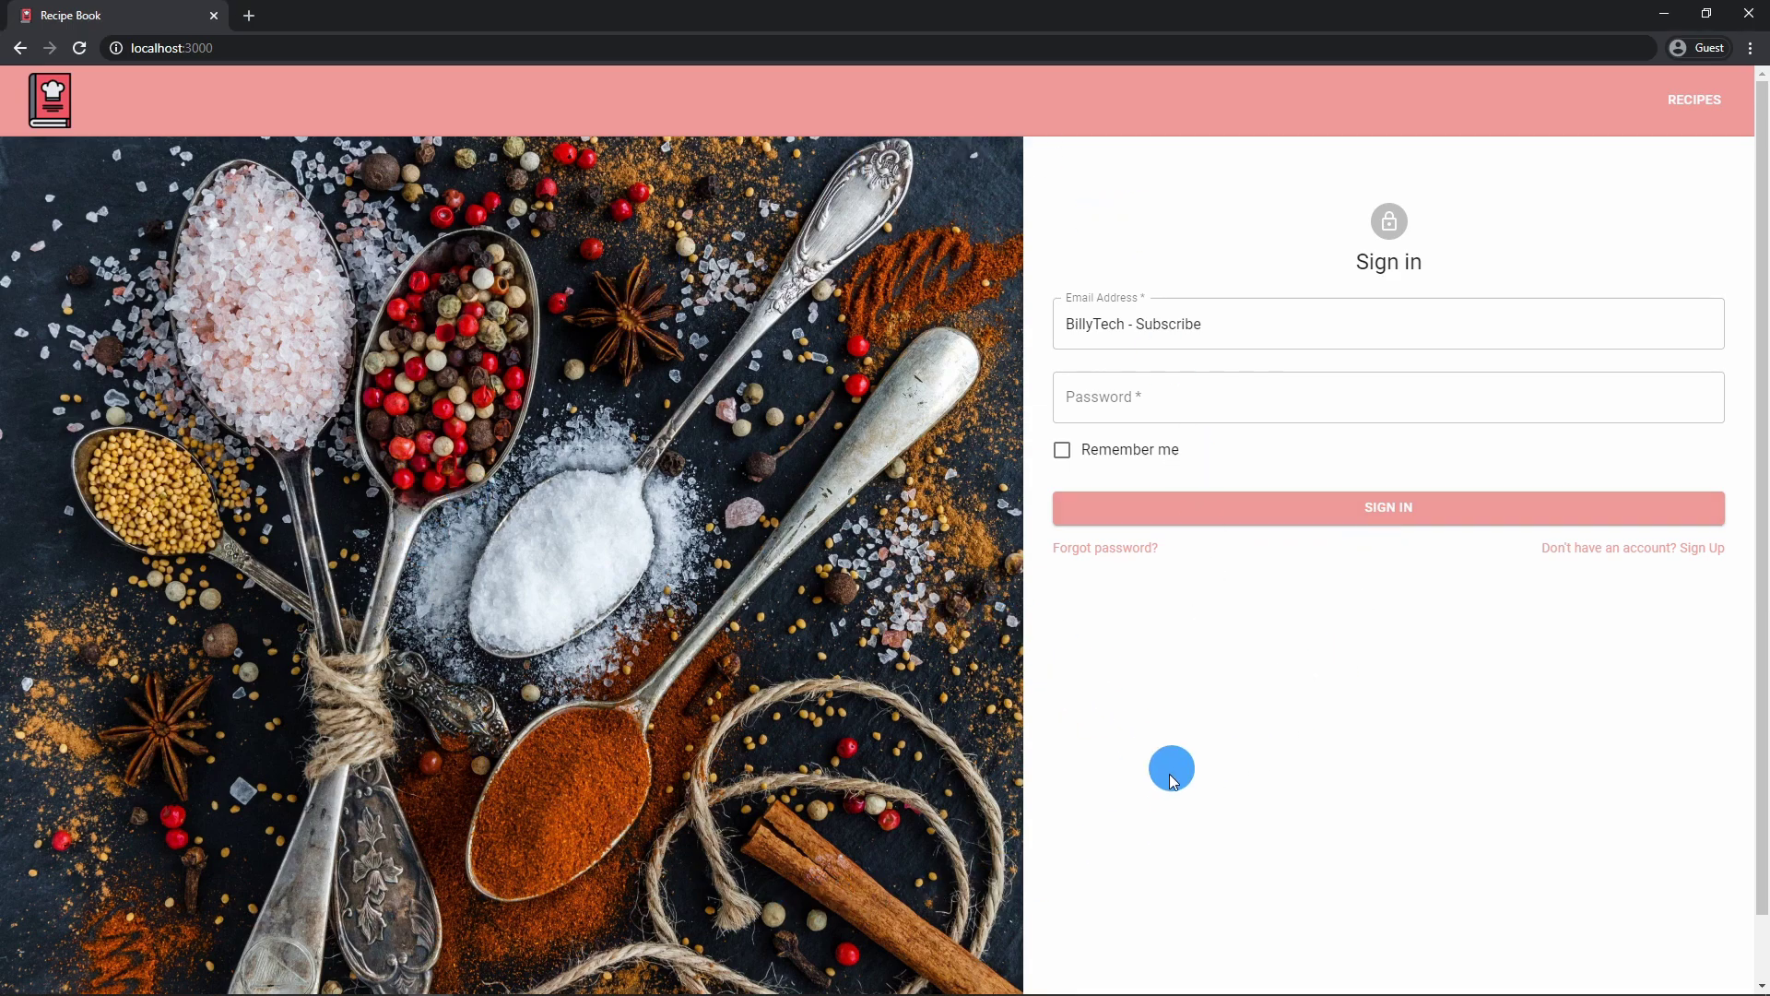
pyautogui.hotkey('ctrl', 'shift', 'i')
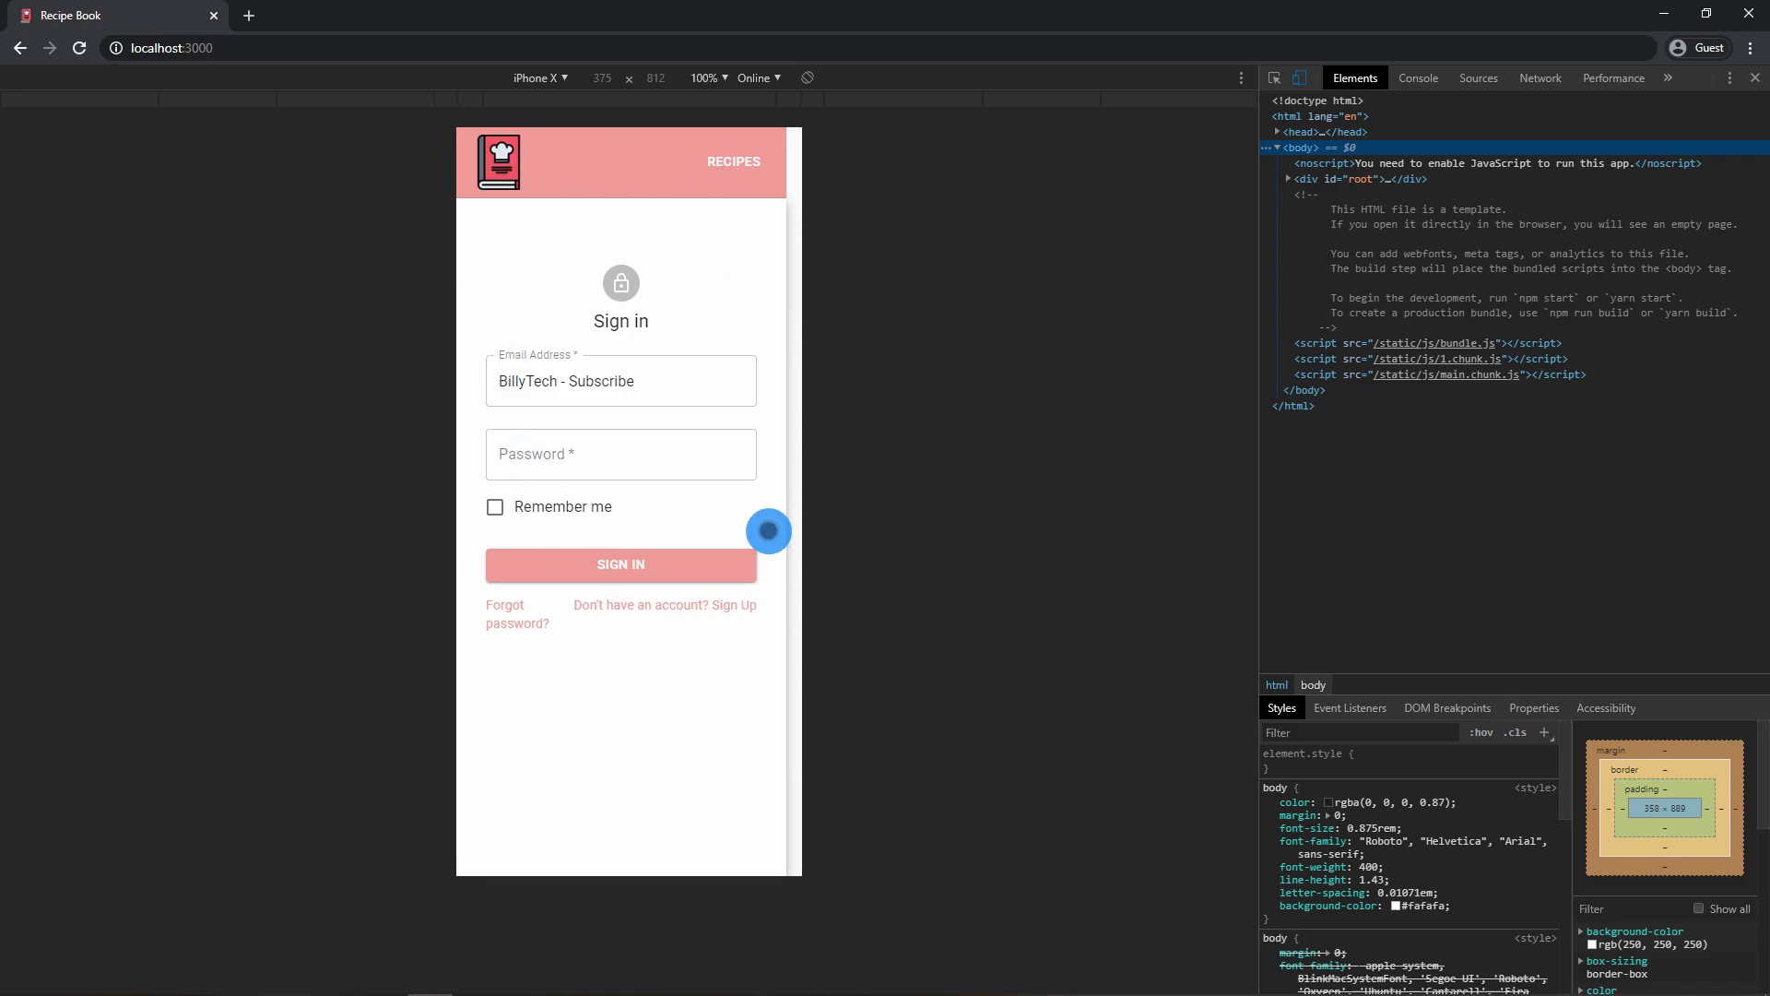
pyautogui.hotkey('ctrl', 'shift', 'i')
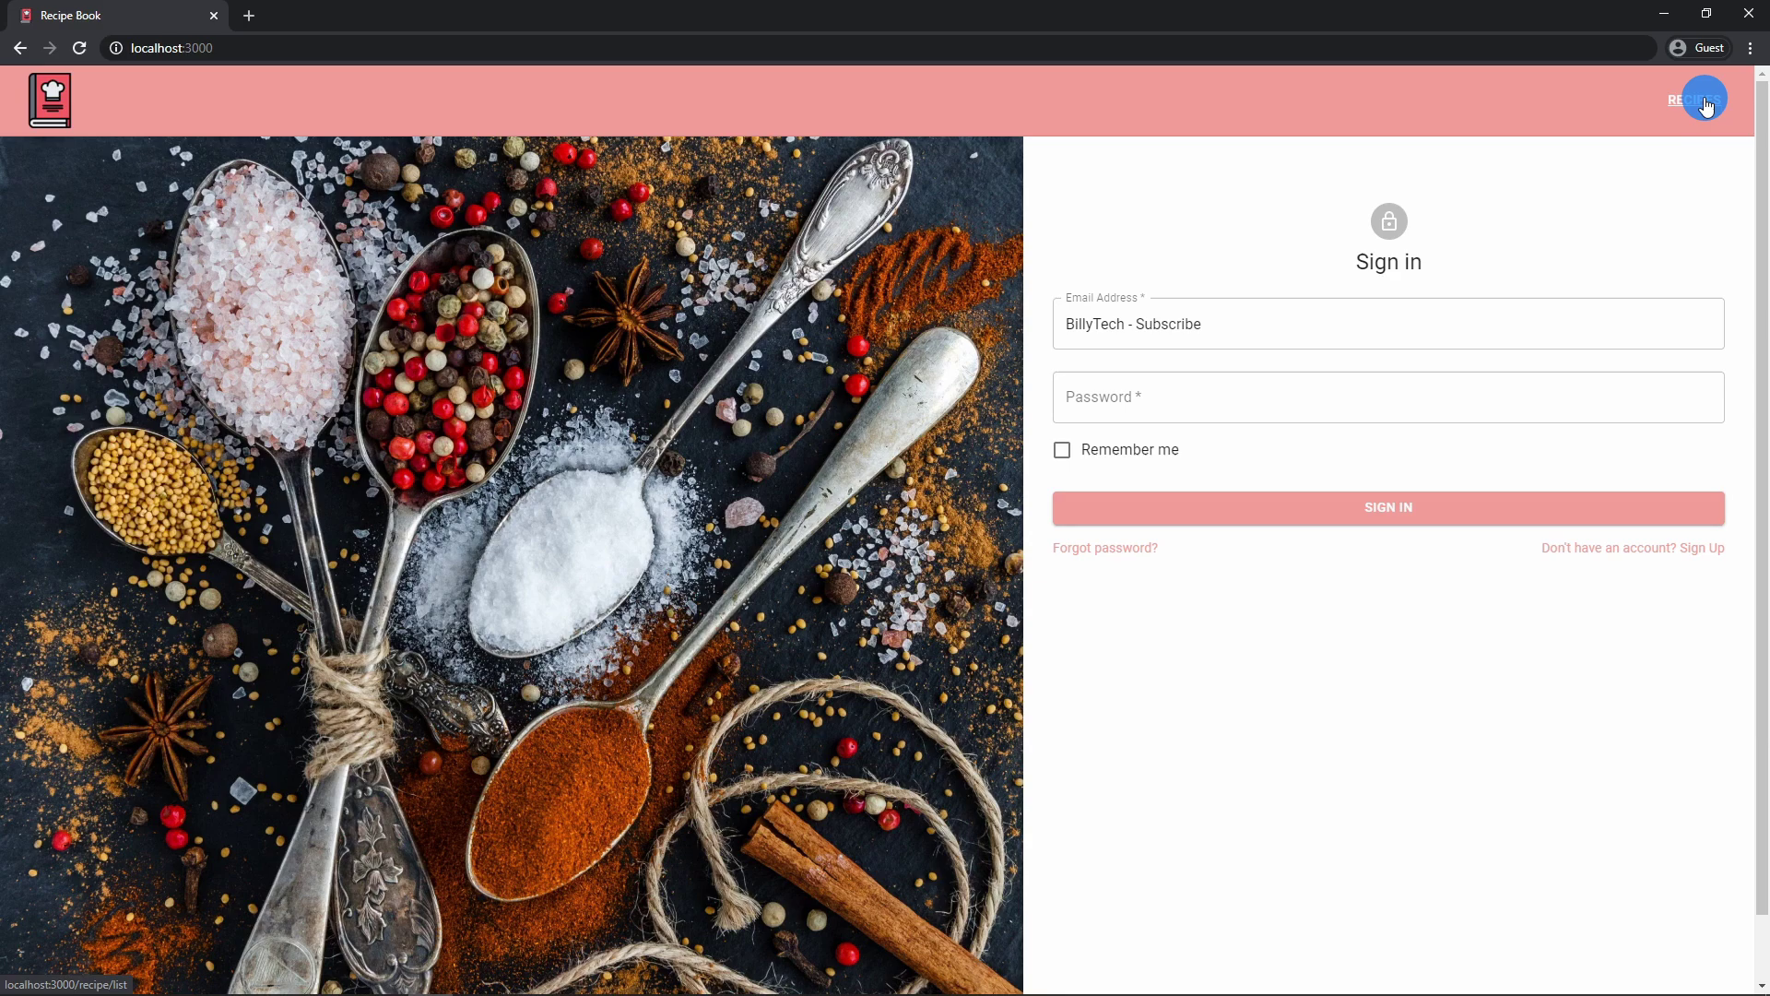
# - Open the Fried Chicken recipe from the recipe list
pyautogui.click(1414, 510)
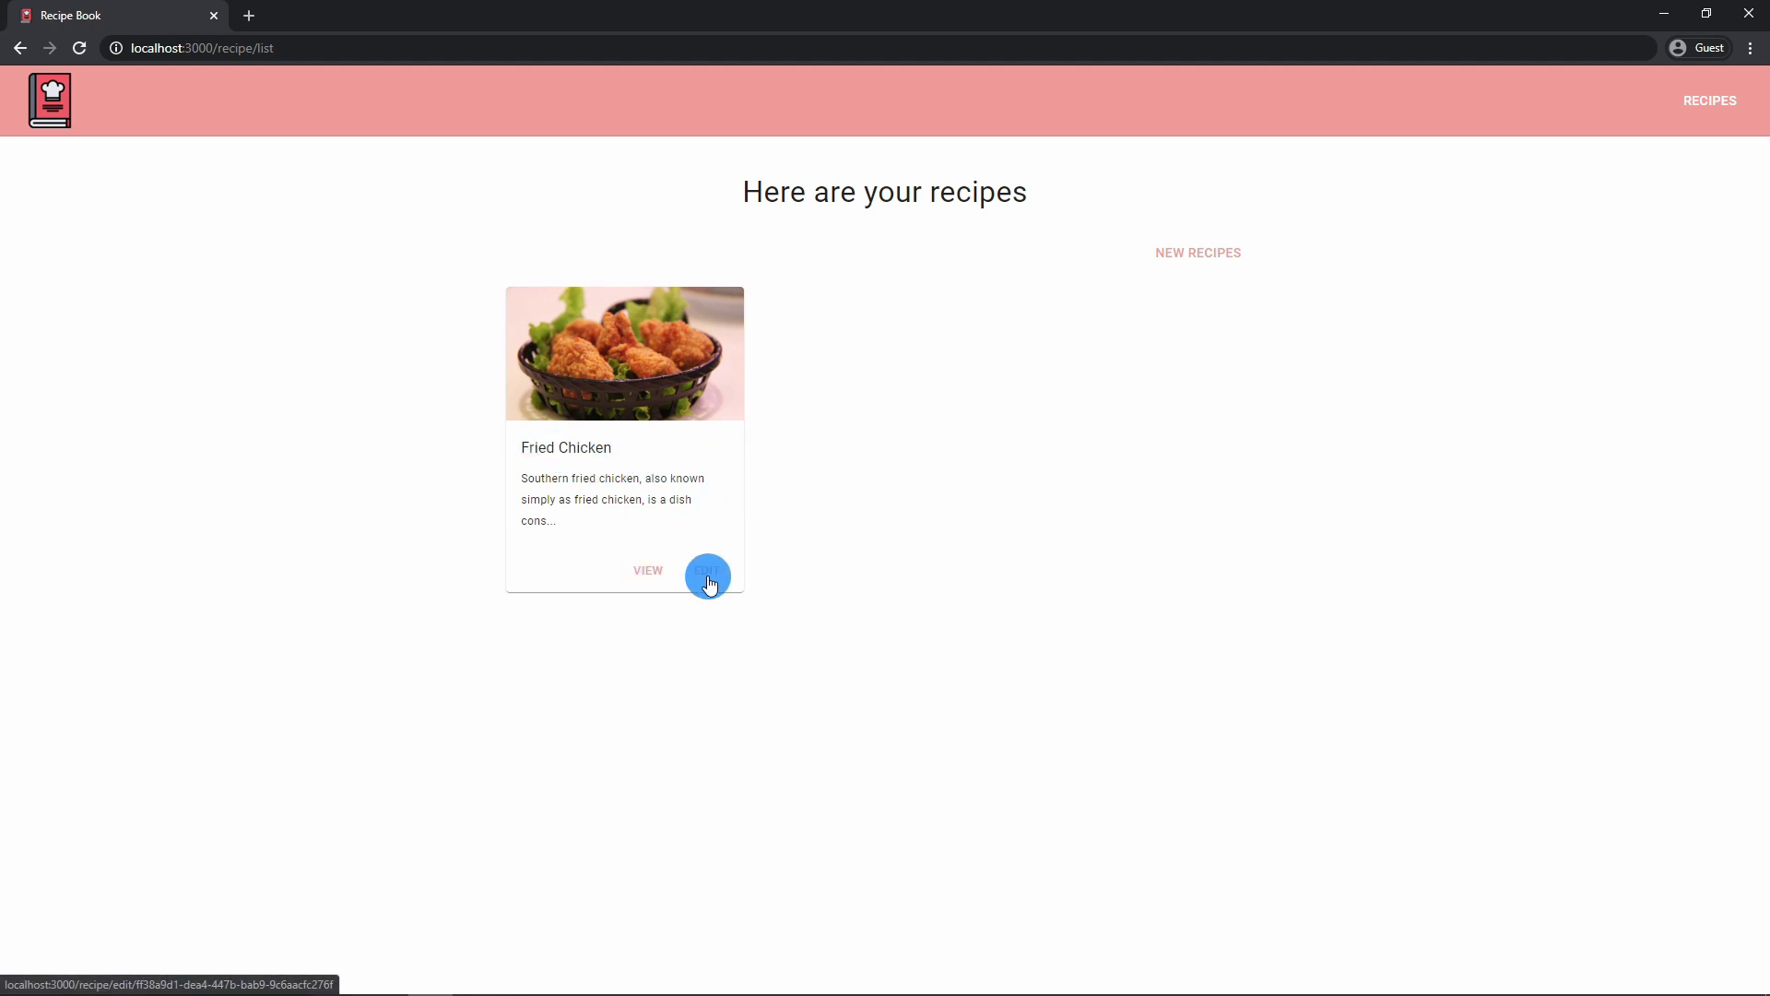
pyautogui.click(647, 581)
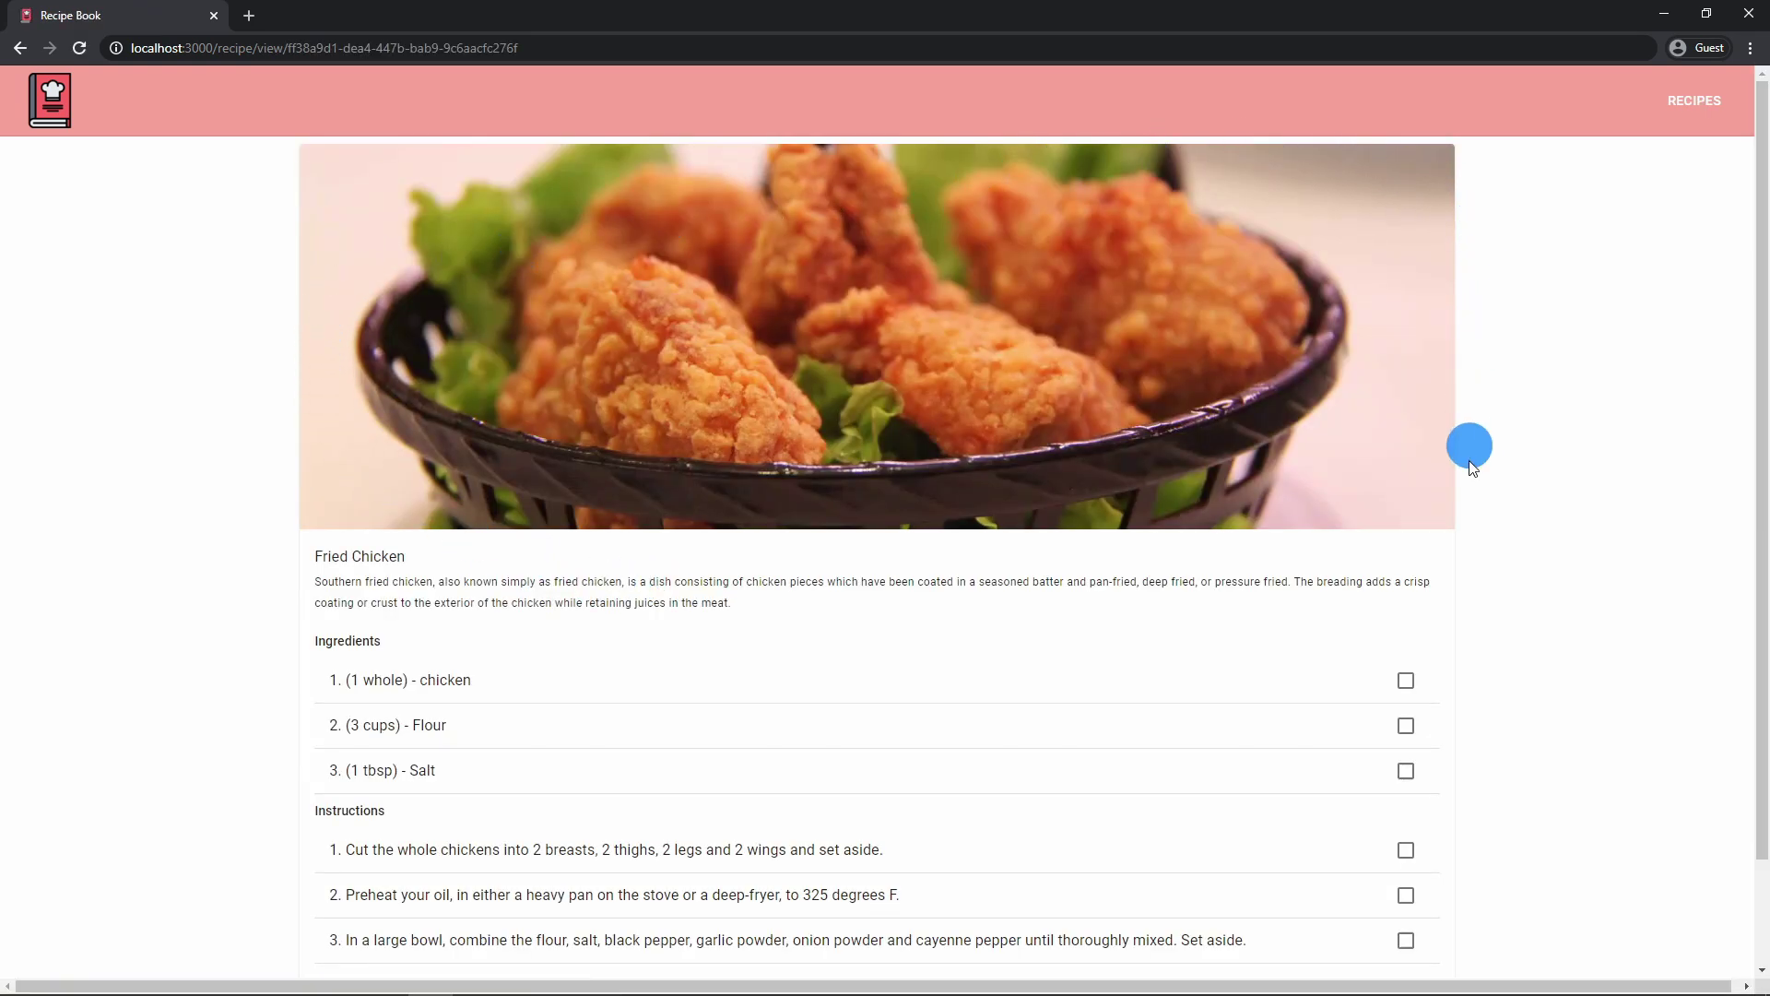
pyautogui.scroll(-2, 1383, 461)
# - Review the Fried Chicken title, description and ingredients, then open the recipe for editing
pyautogui.tripleClick(324, 434)
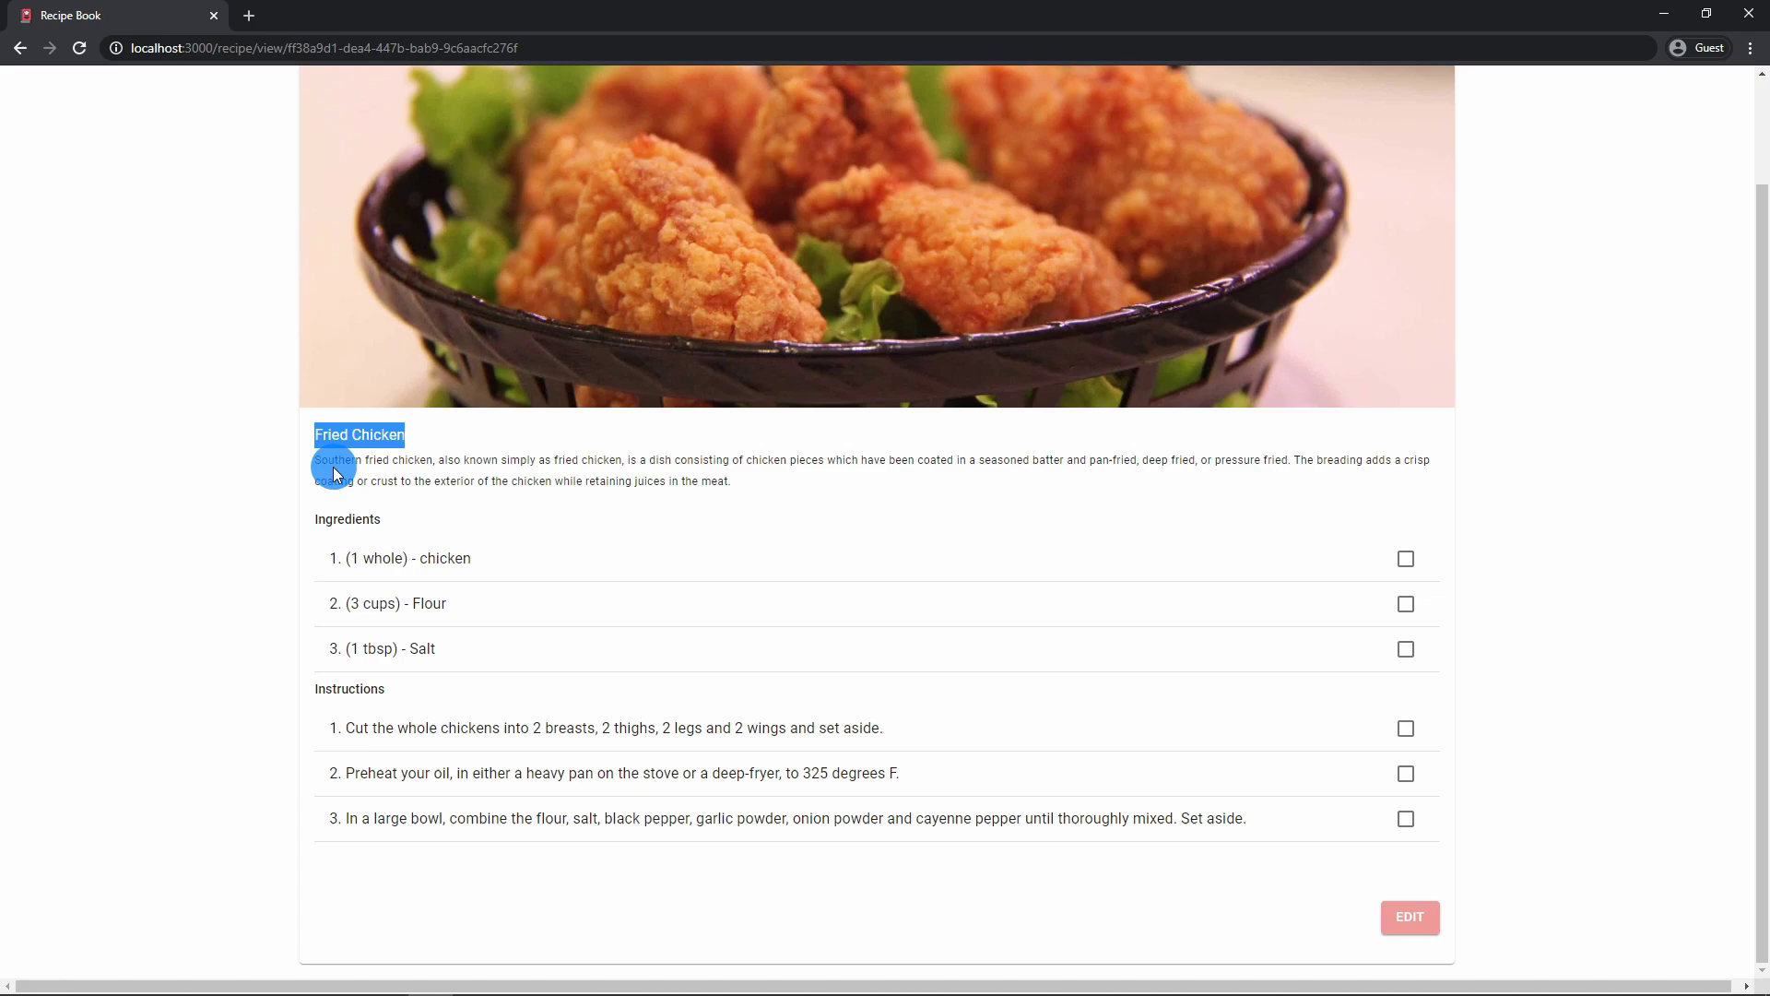
pyautogui.moveTo(323, 459); pyautogui.dragTo(881, 466)
pyautogui.click(802, 557)
pyautogui.doubleClick(381, 562)
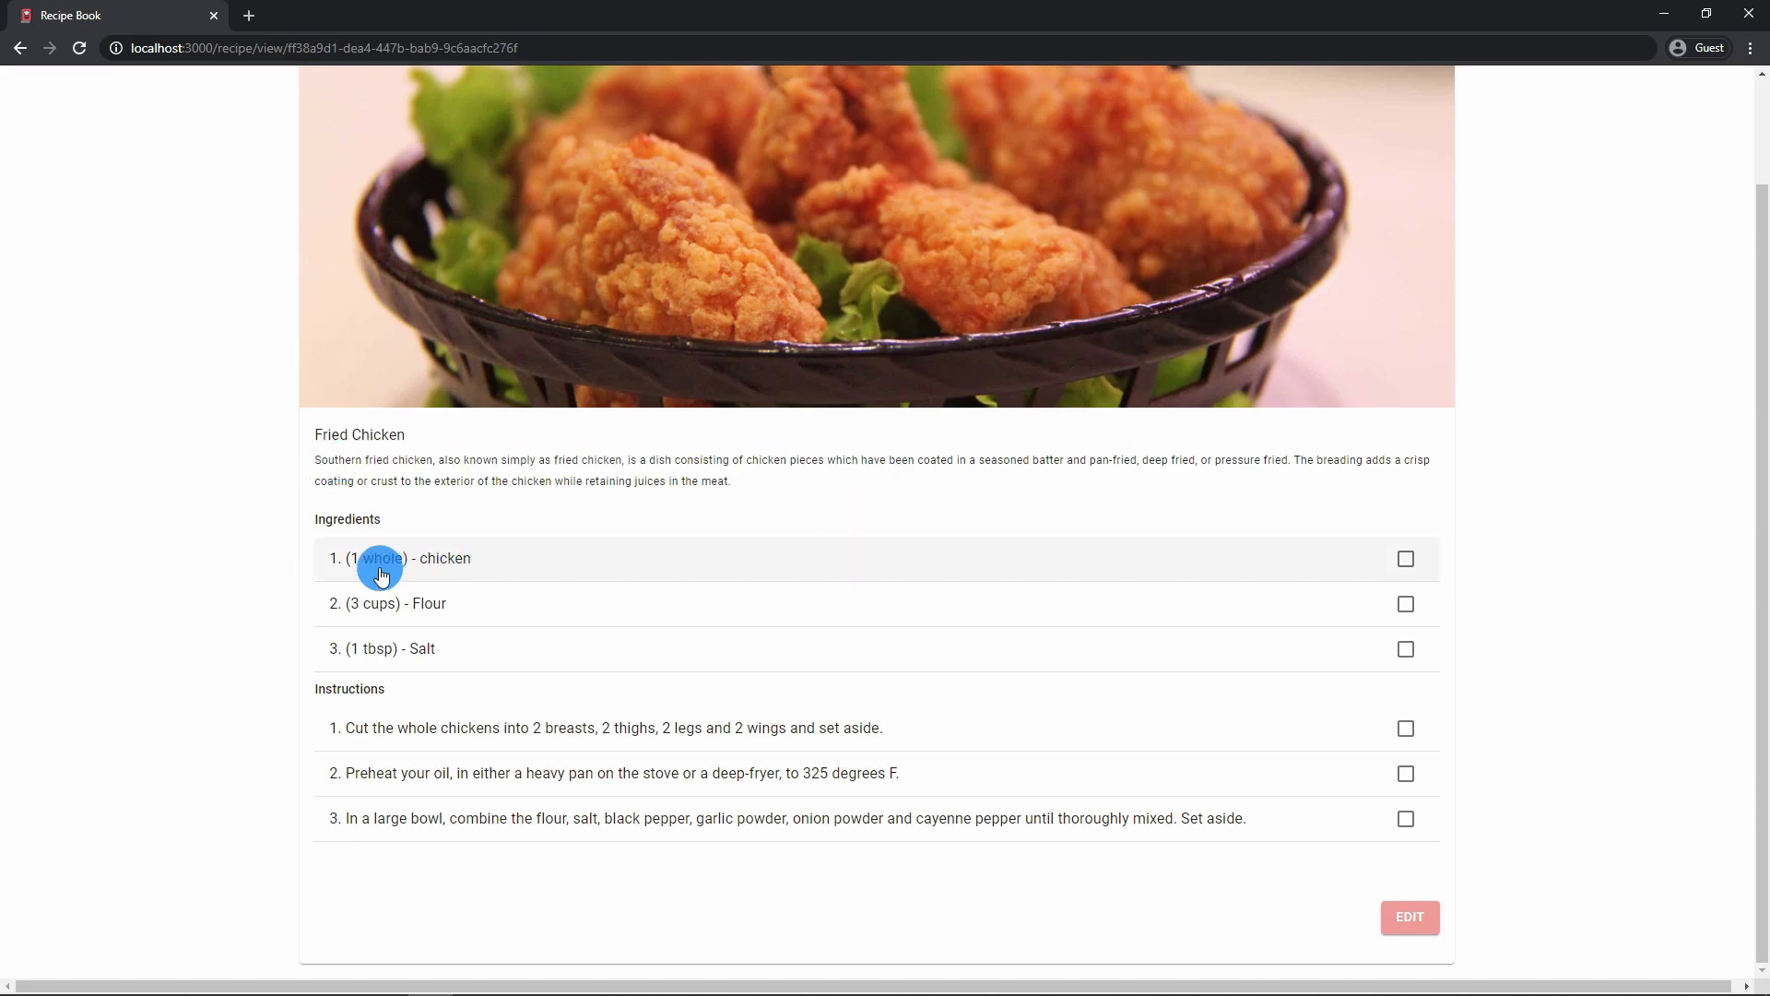
pyautogui.click(383, 567)
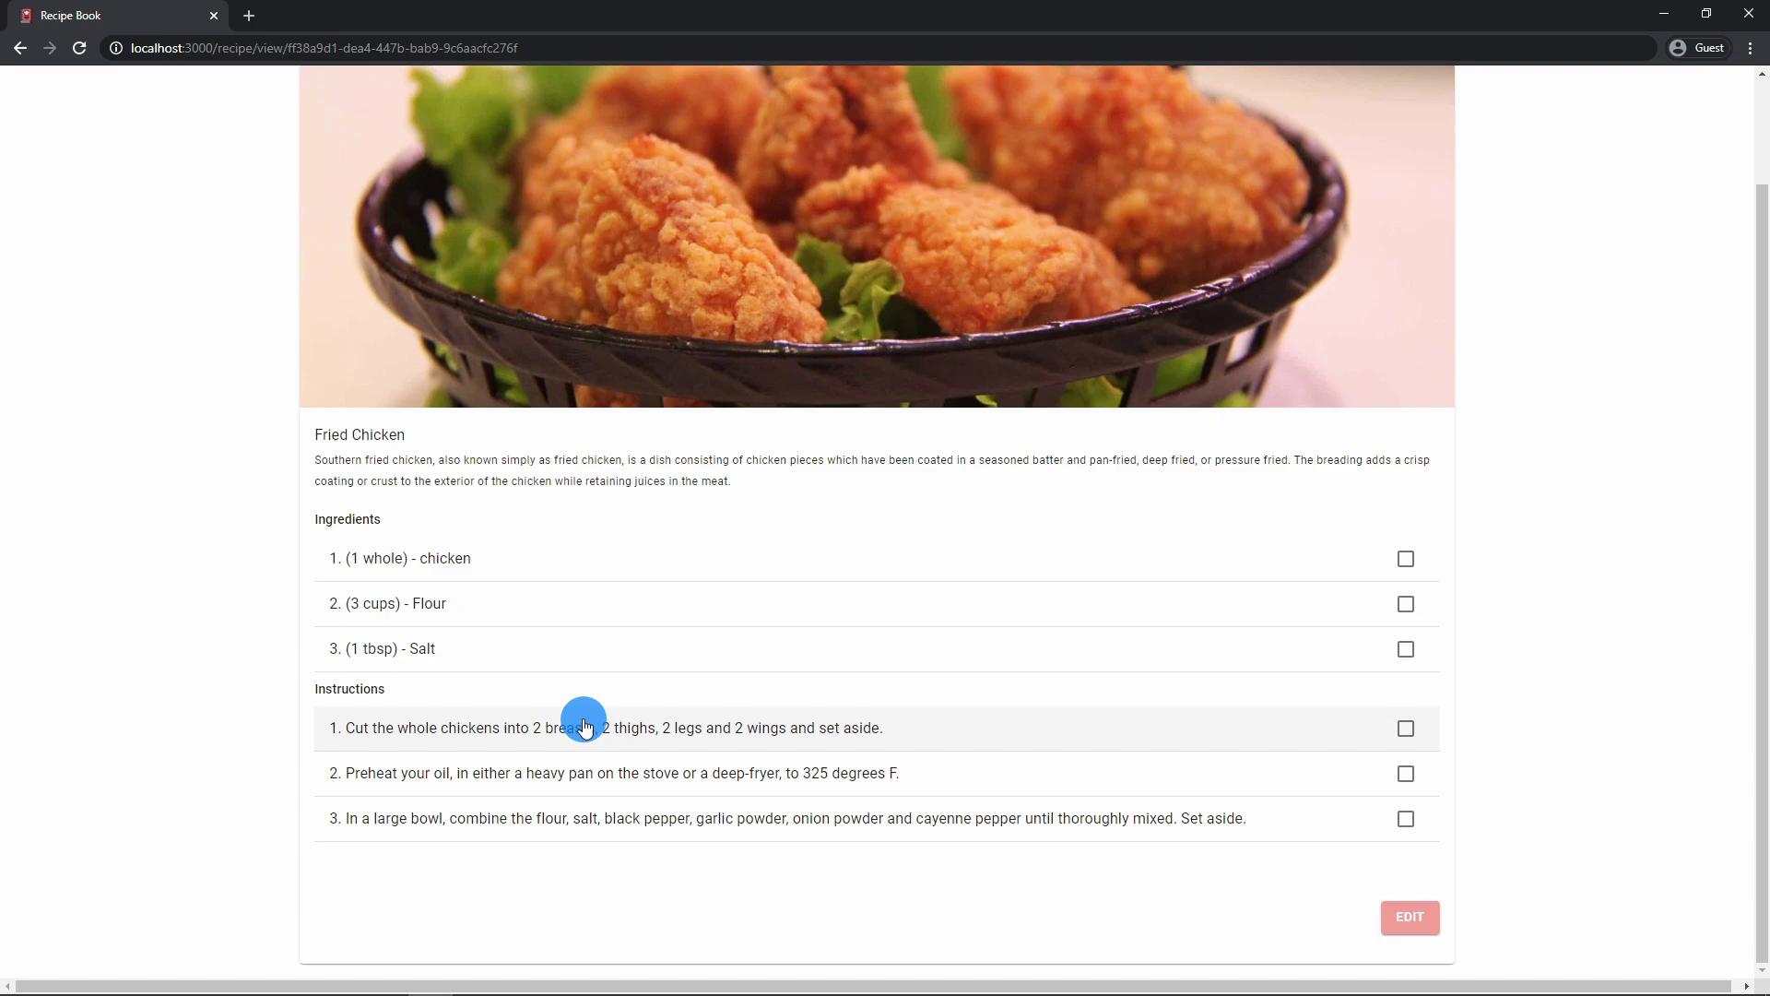
pyautogui.click(1409, 916)
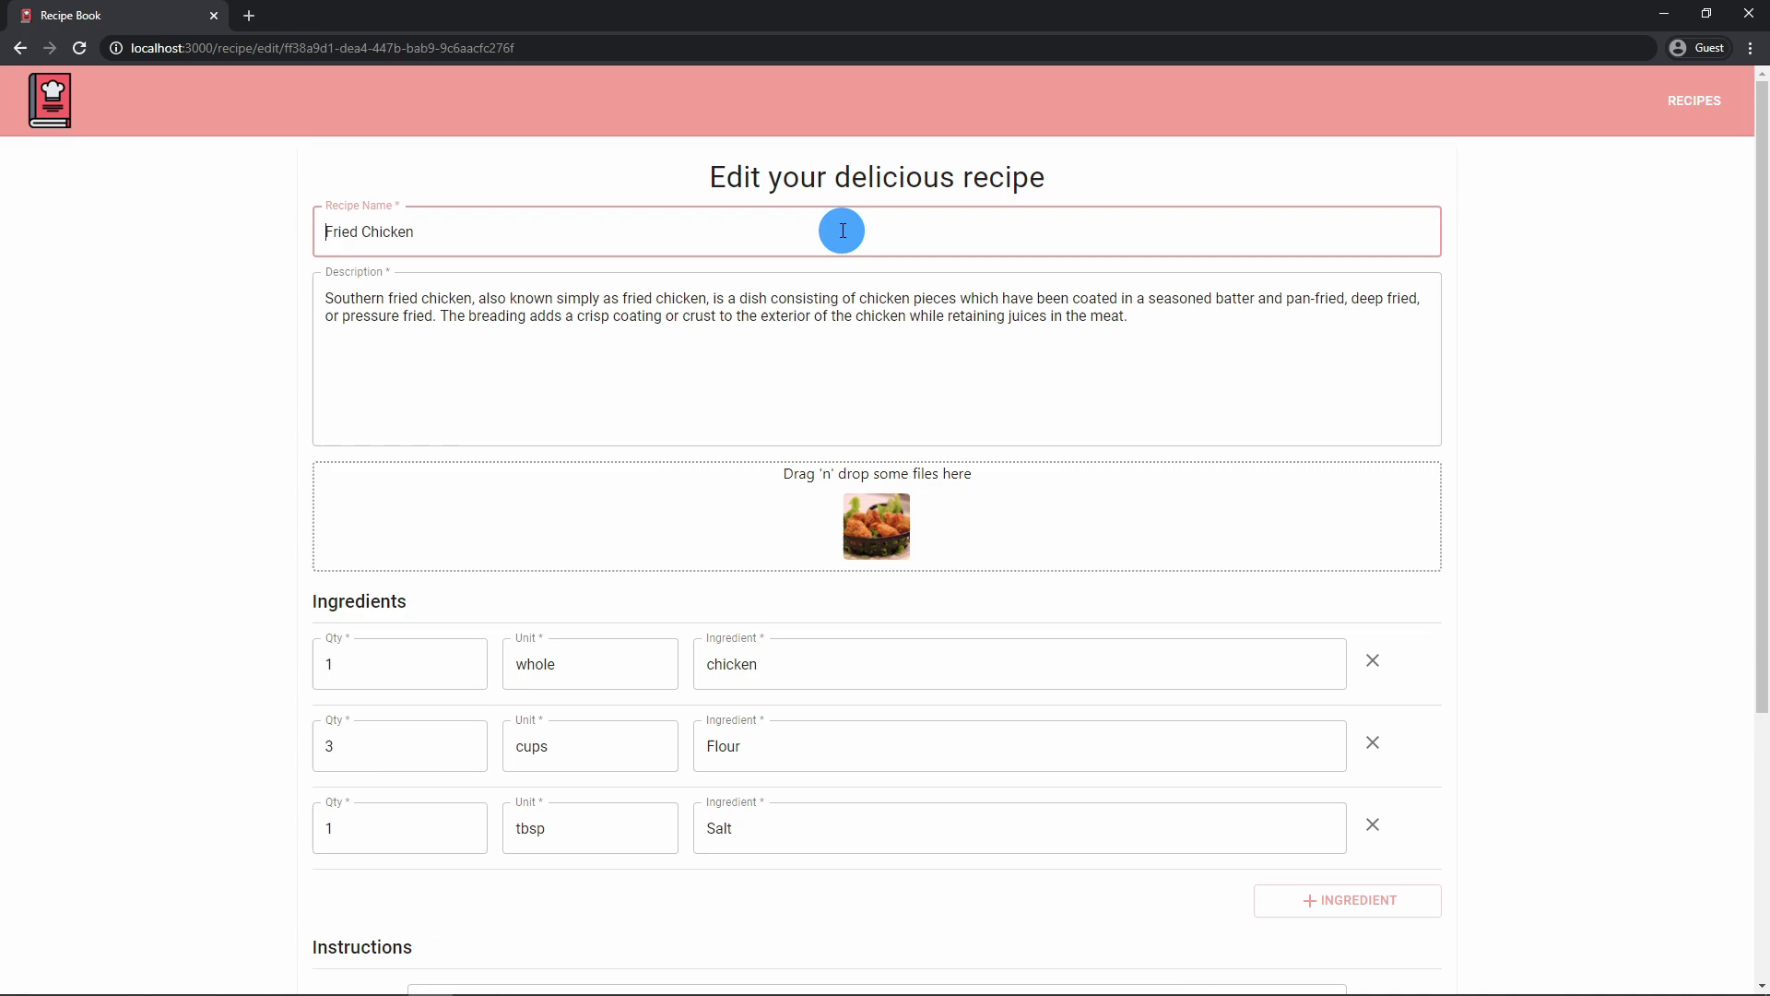
pyautogui.click(676, 375)
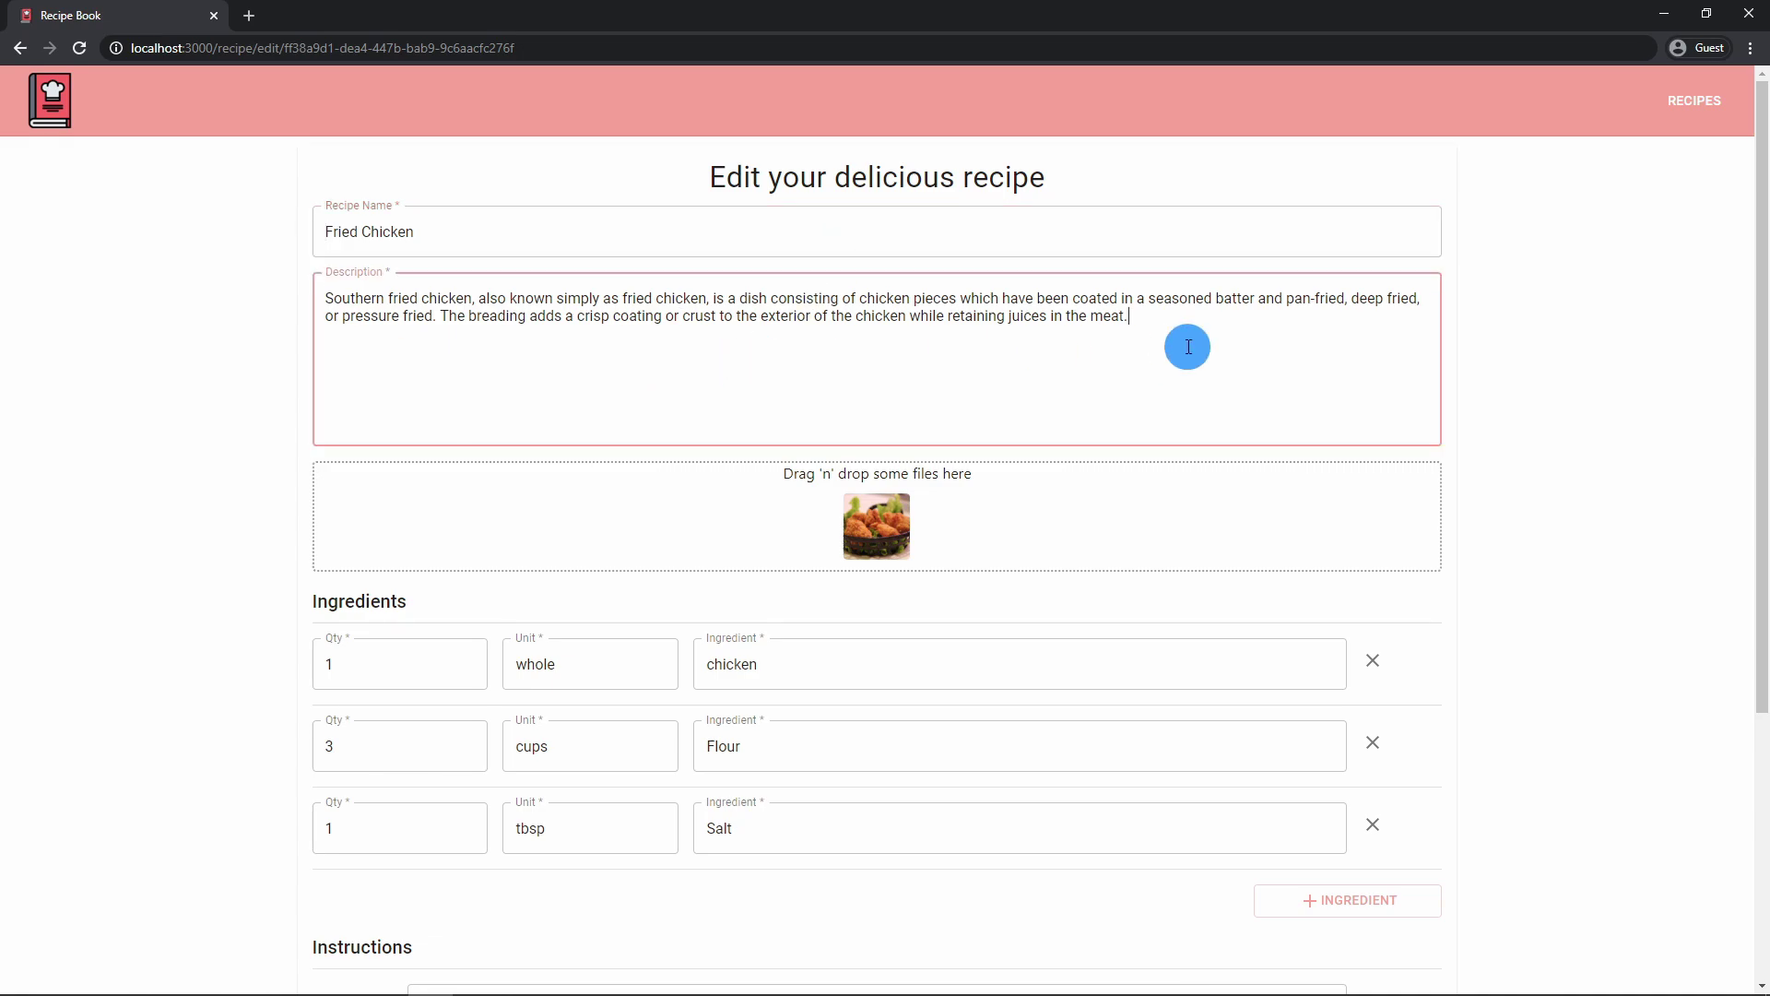
pyautogui.scroll(-2, 996, 679)
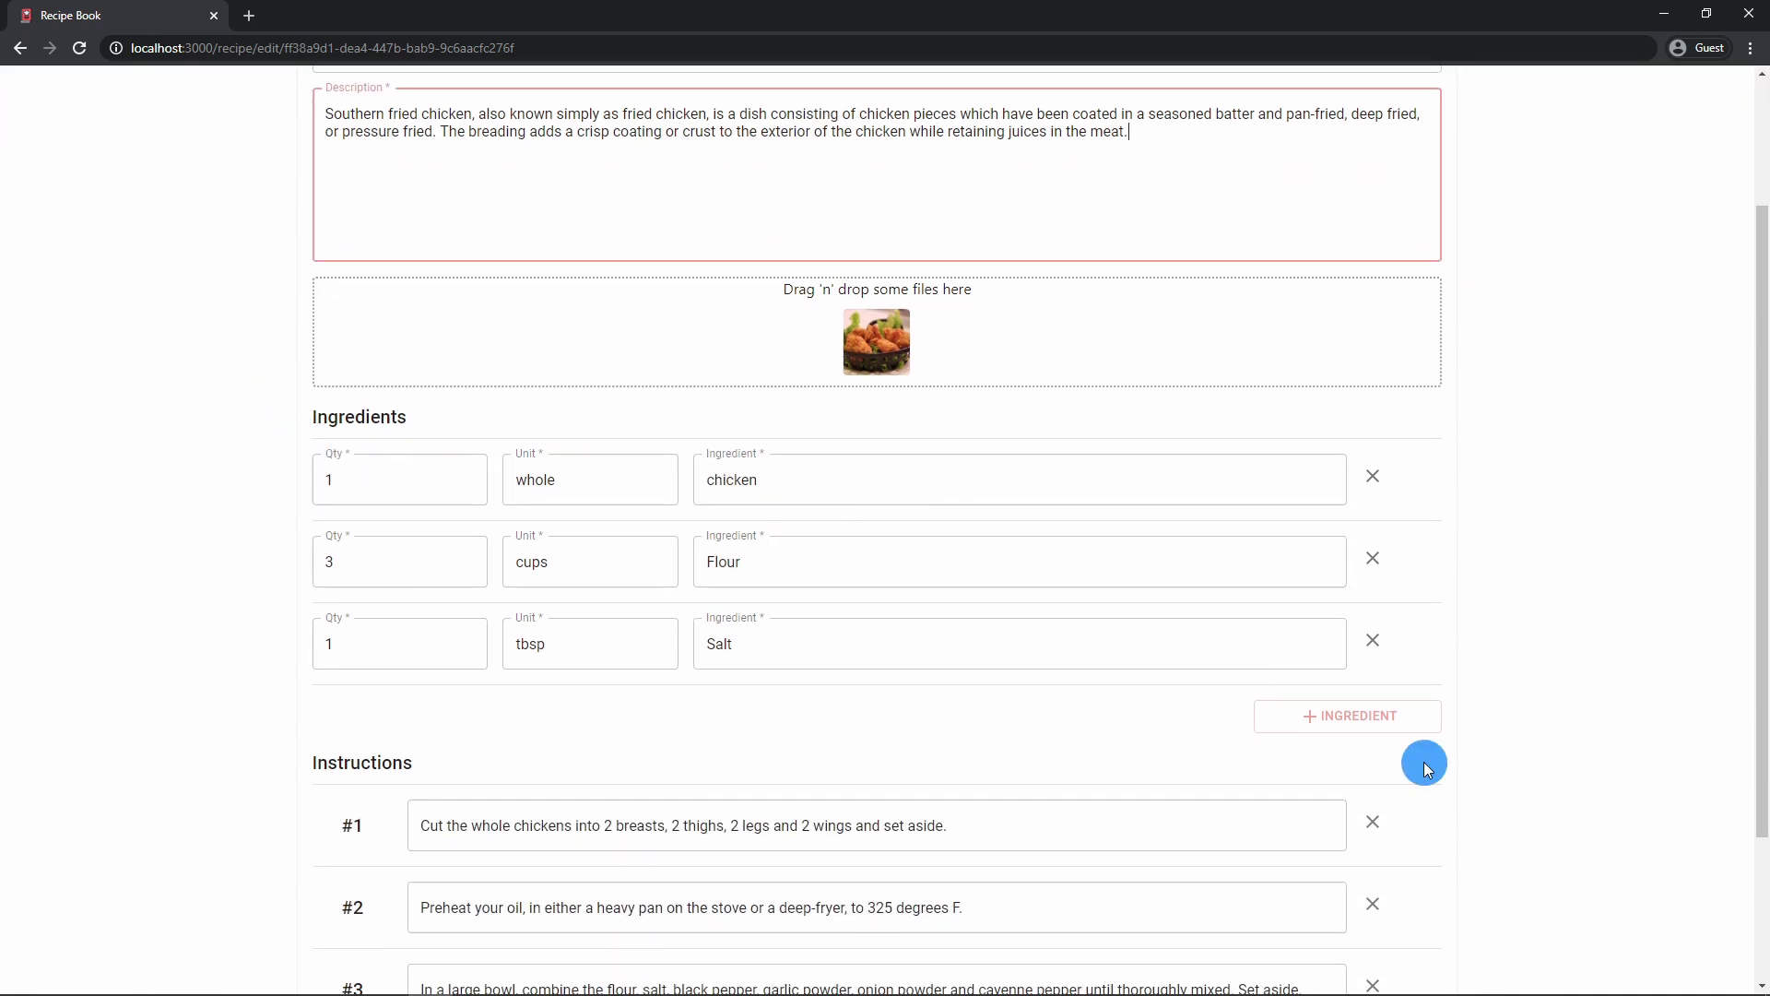
pyautogui.click(1273, 719)
pyautogui.scroll(-3, 1209, 728)
pyautogui.click(1388, 434)
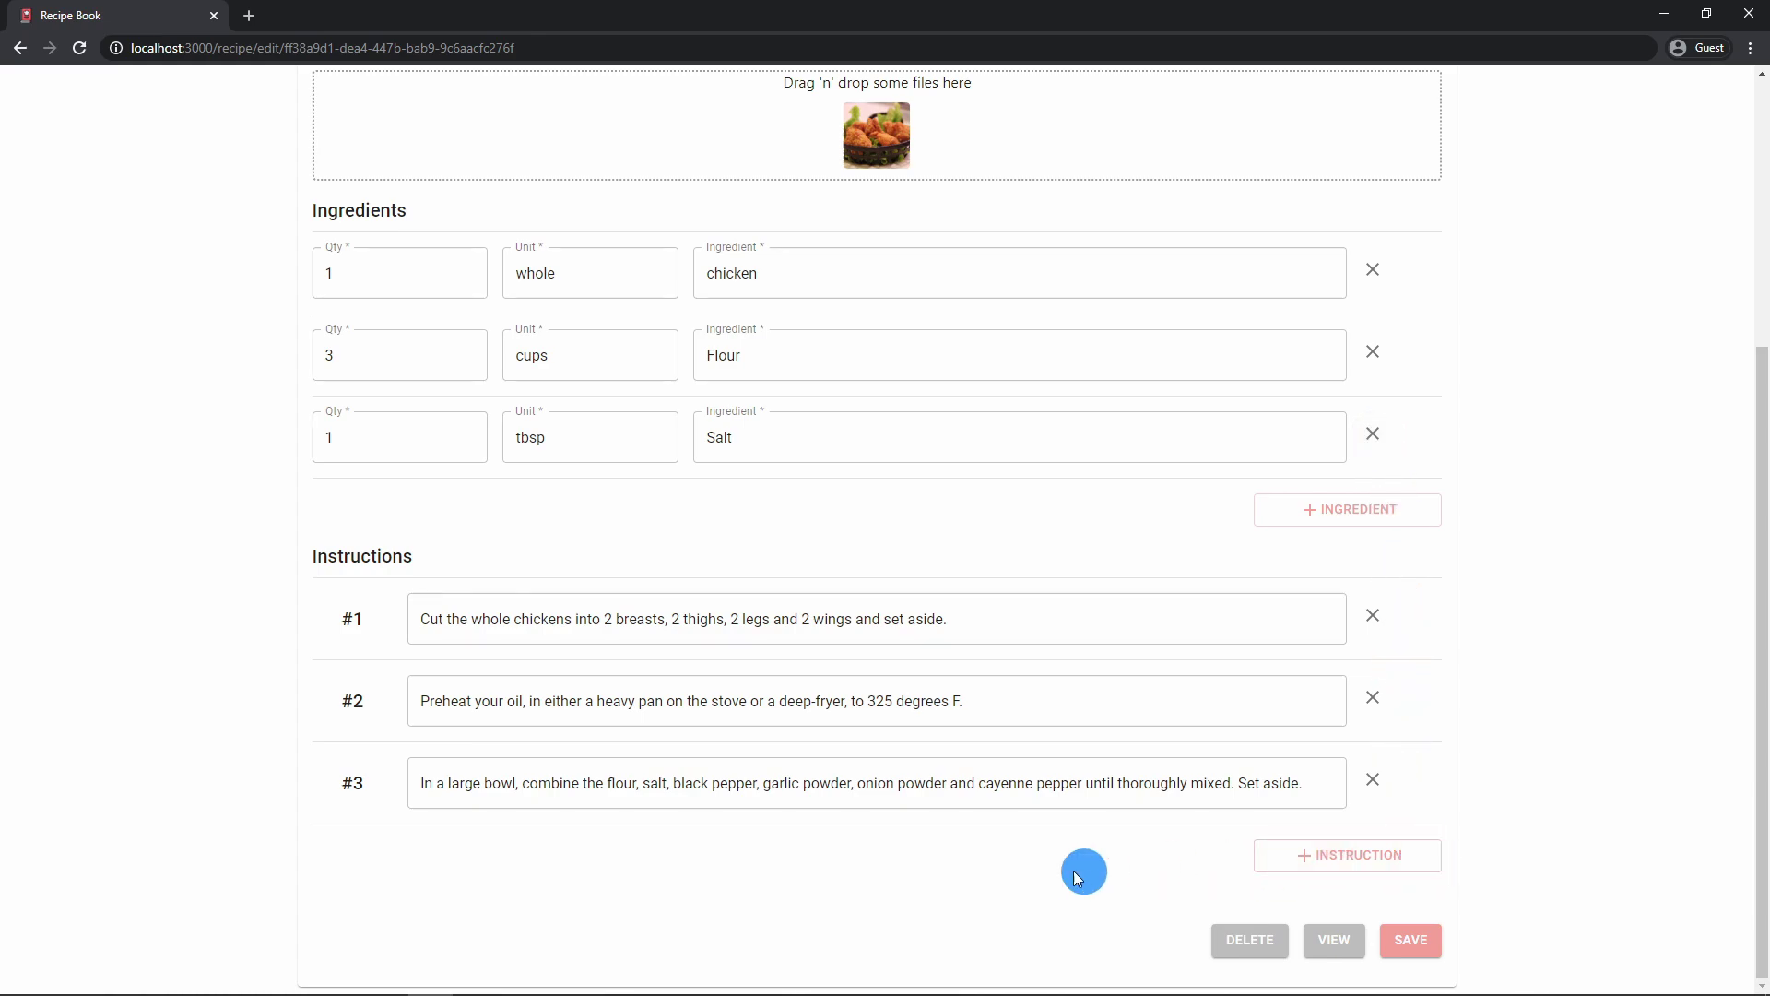
pyautogui.click(1256, 937)
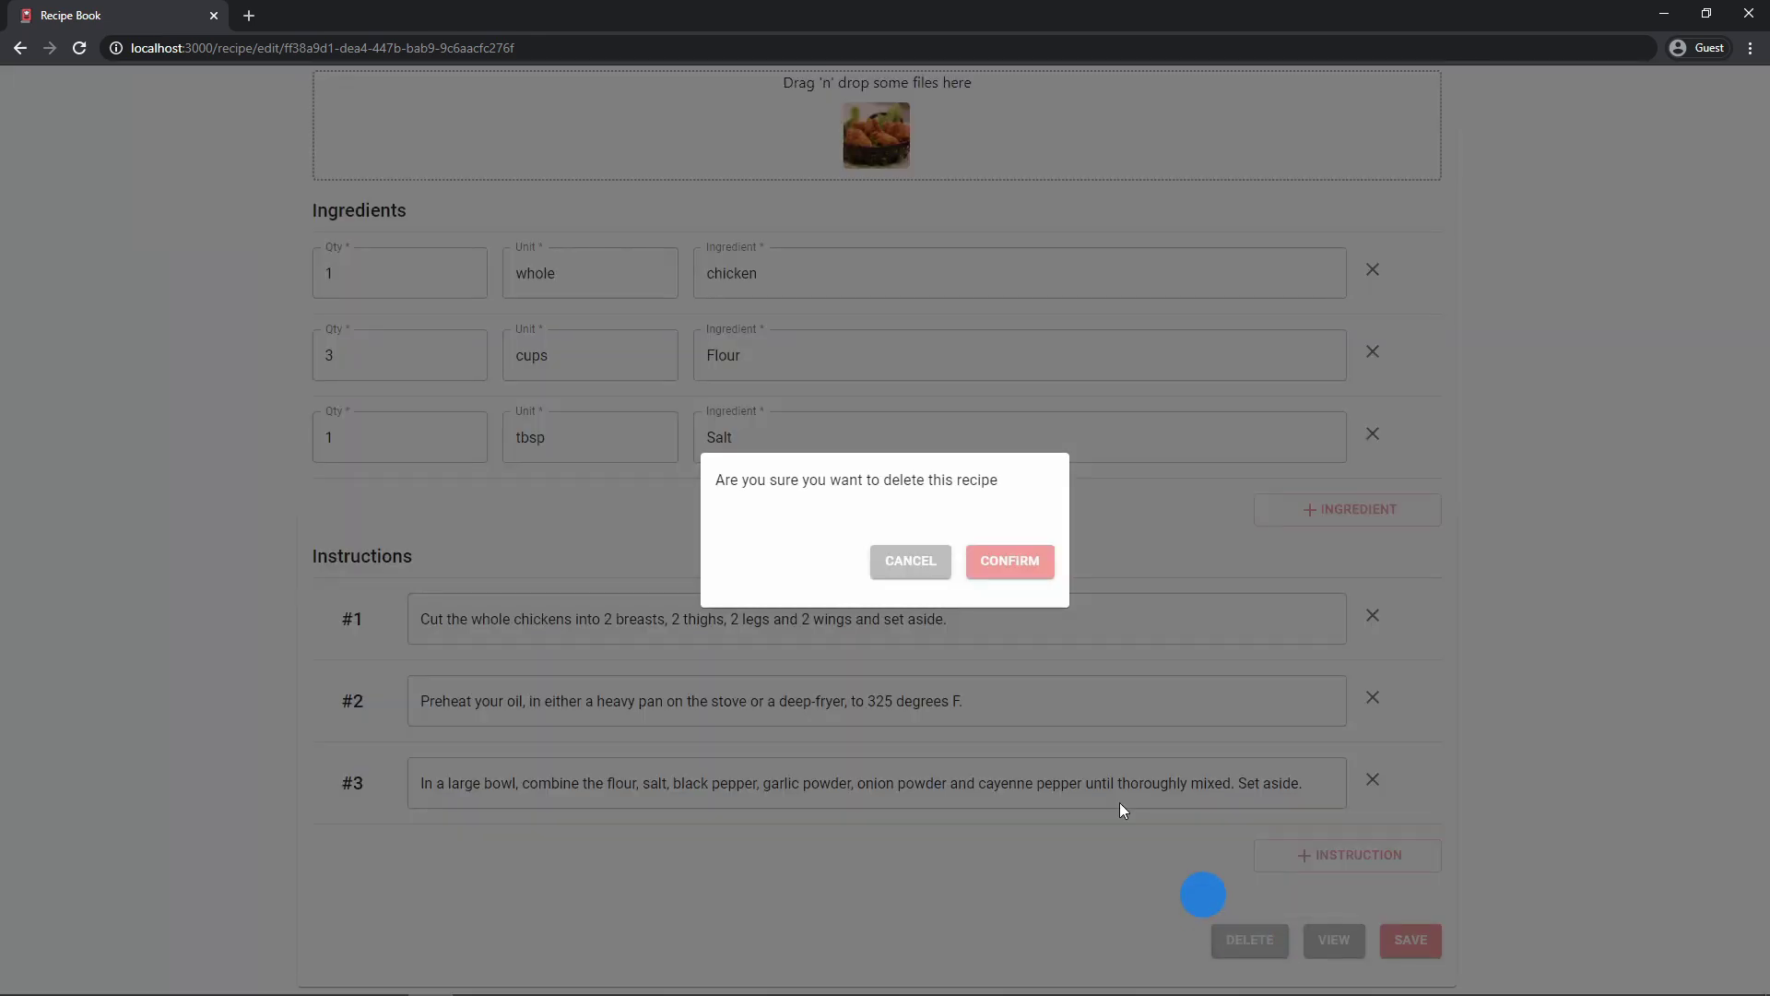
pyautogui.click(912, 576)
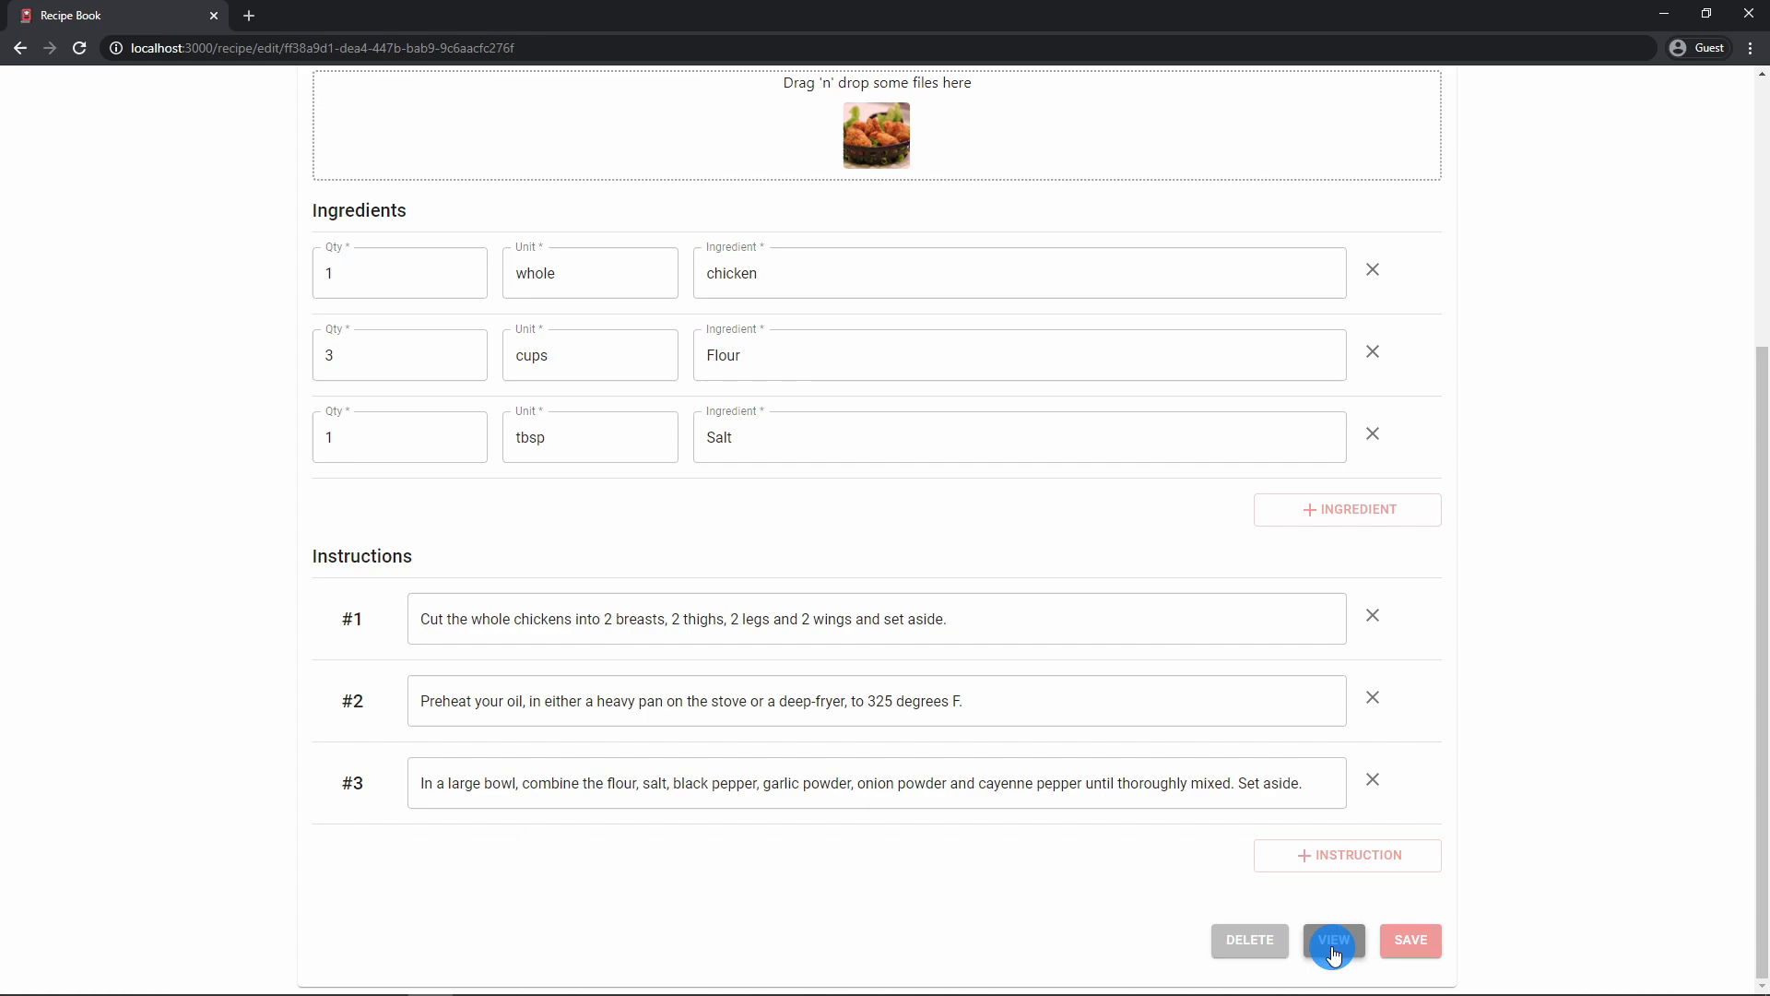
pyautogui.click(1408, 939)
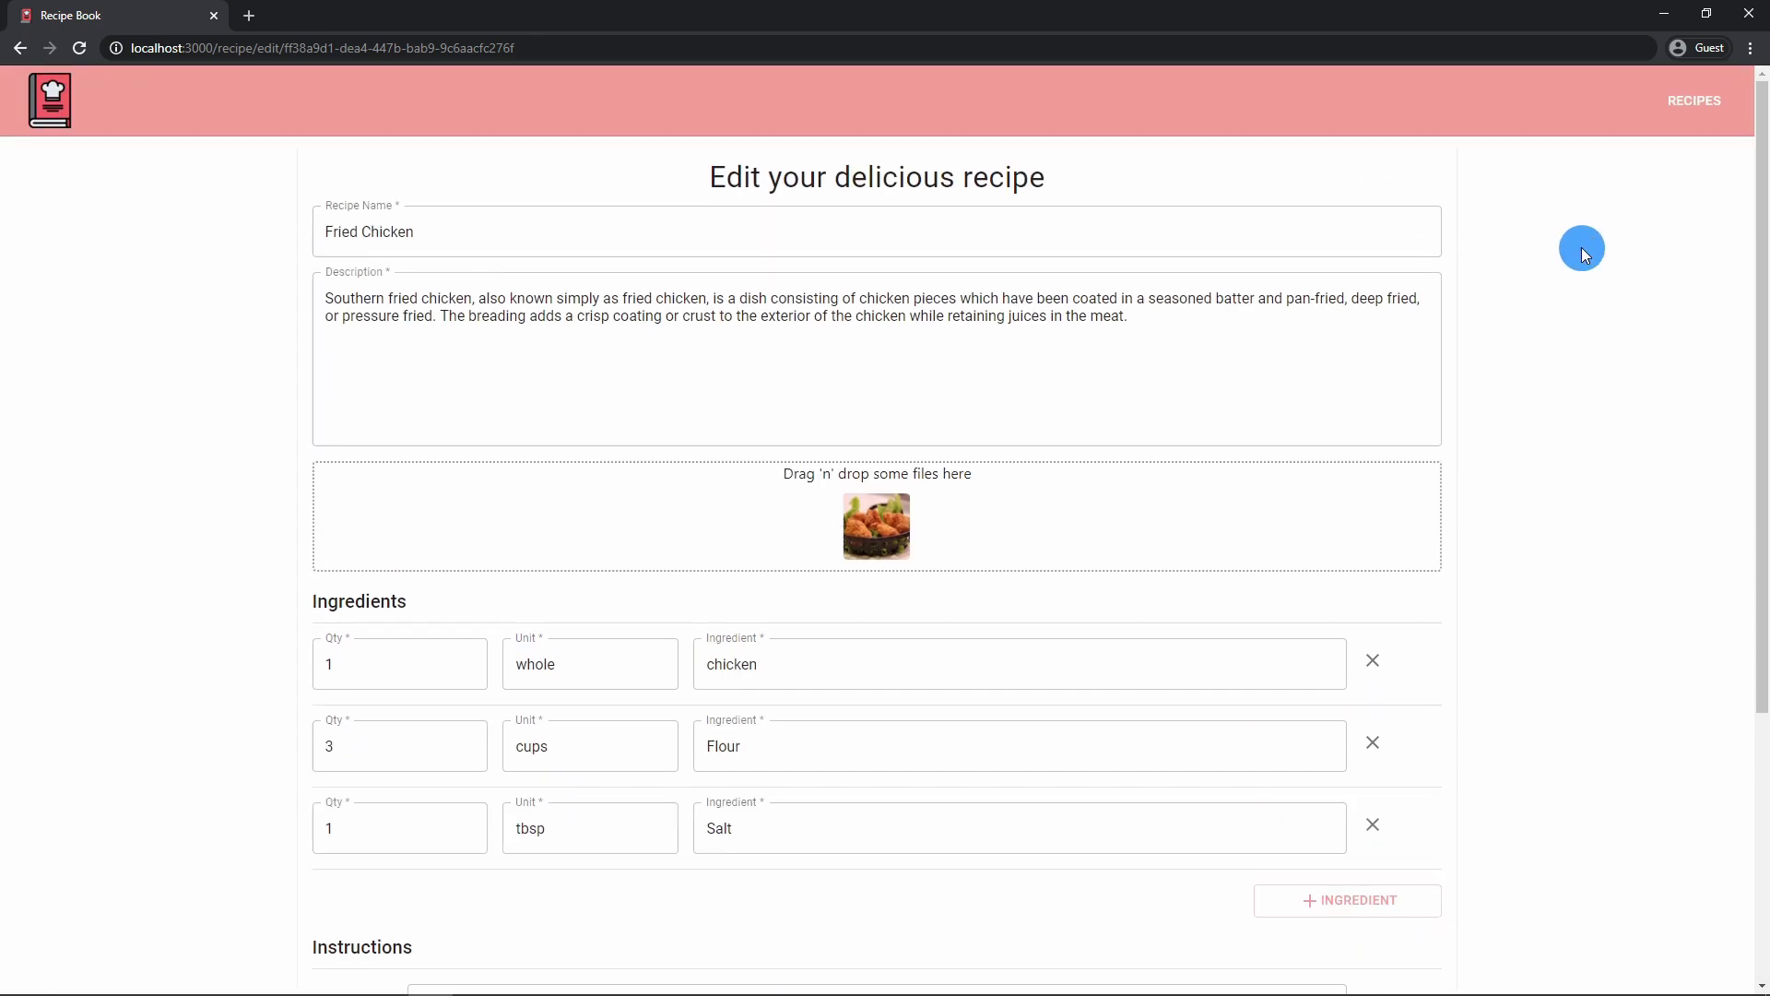
# - Start a new recipe named 'Pizza' with the description 'Pizza'
pyautogui.click(1706, 98)
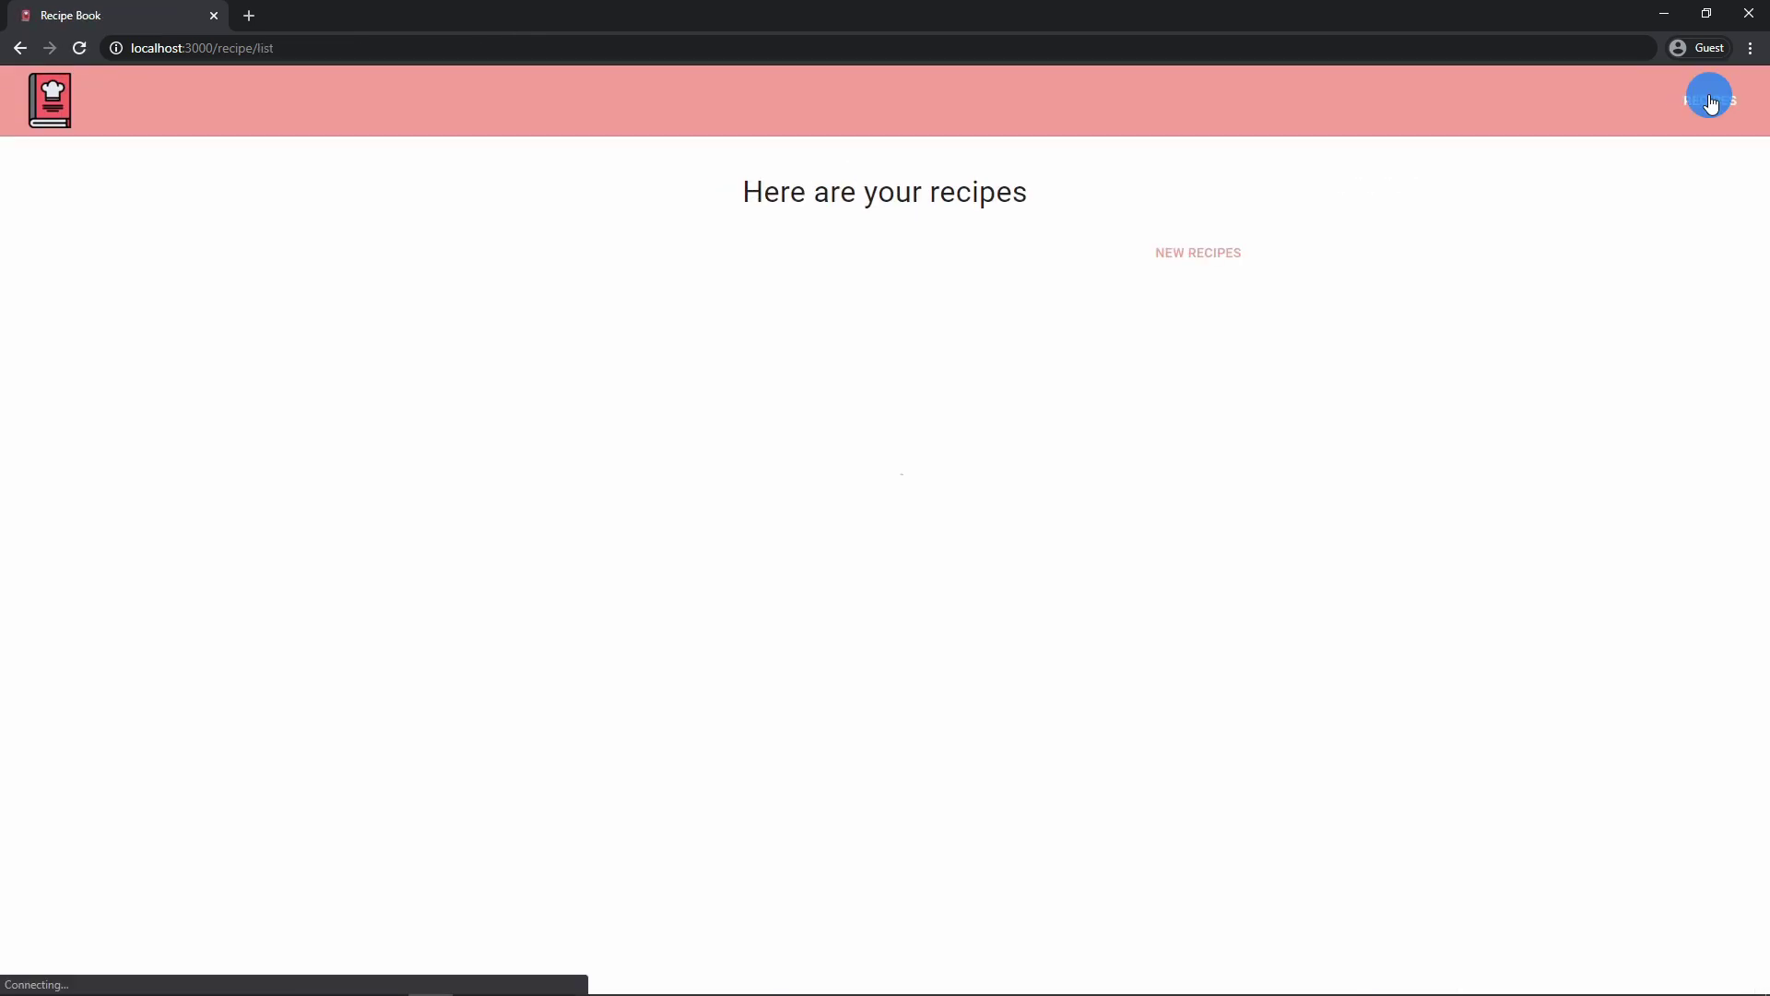
pyautogui.click(1215, 255)
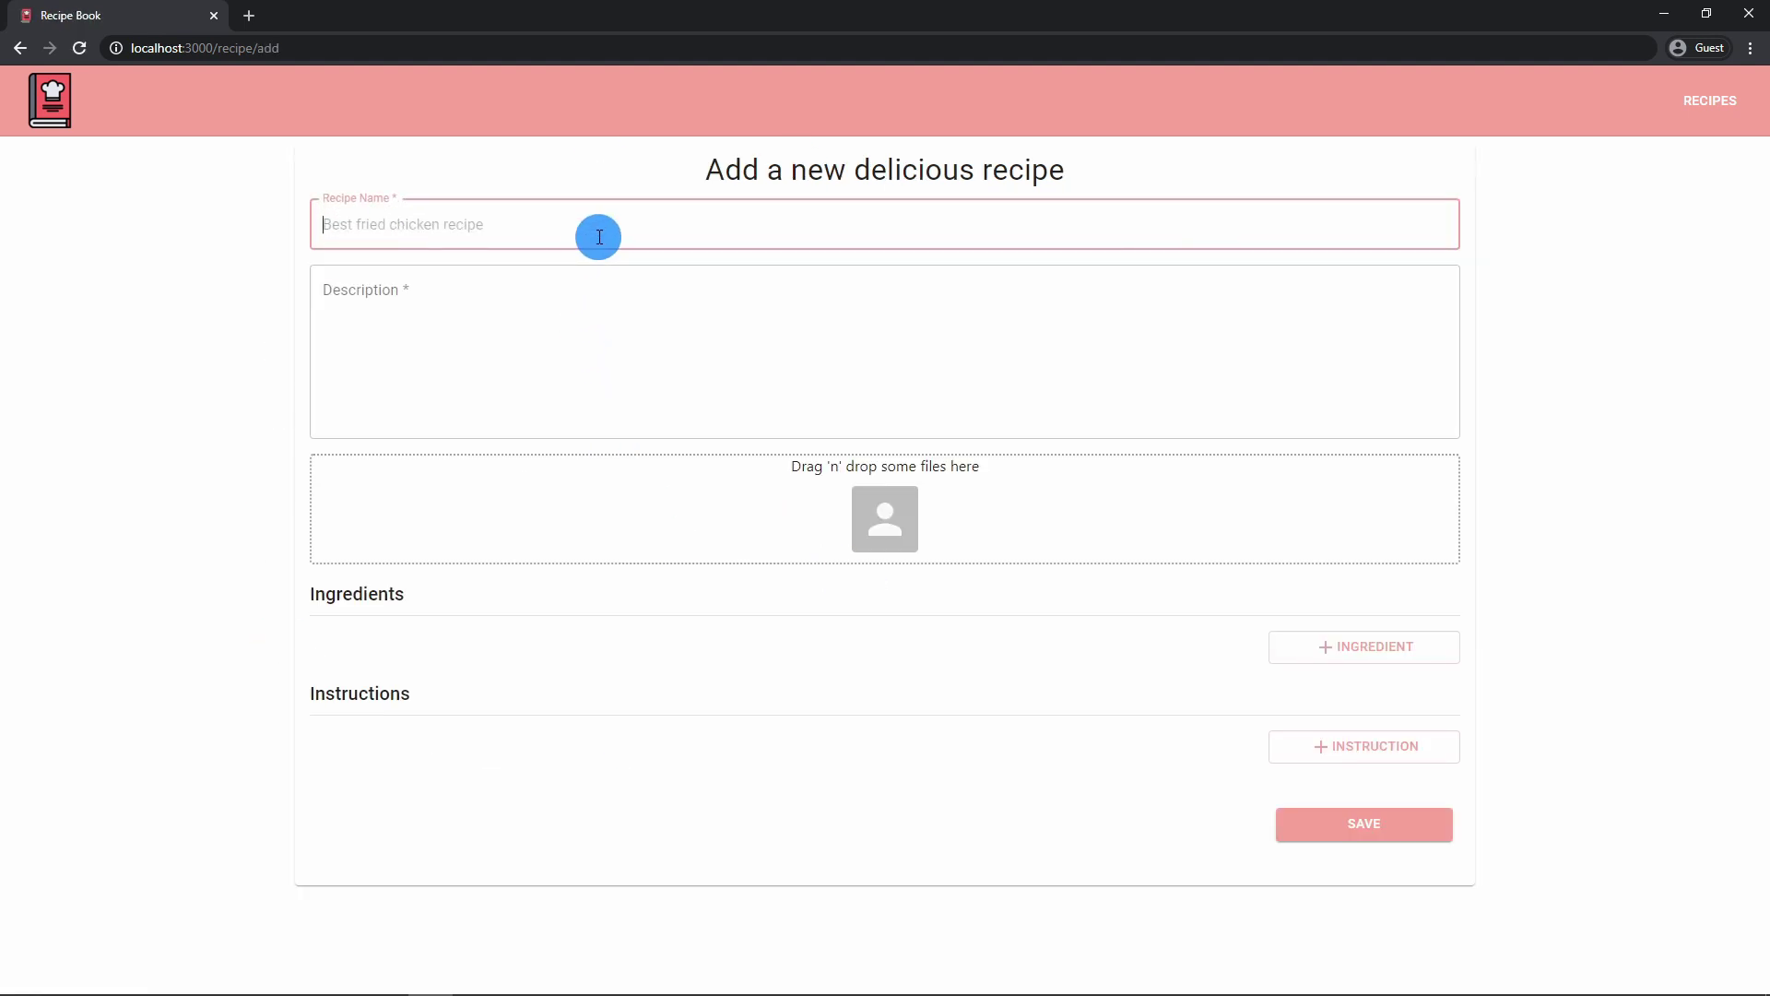
pyautogui.write('Pizza')
pyautogui.press('Tab')
pyautogui.write('Pizza')
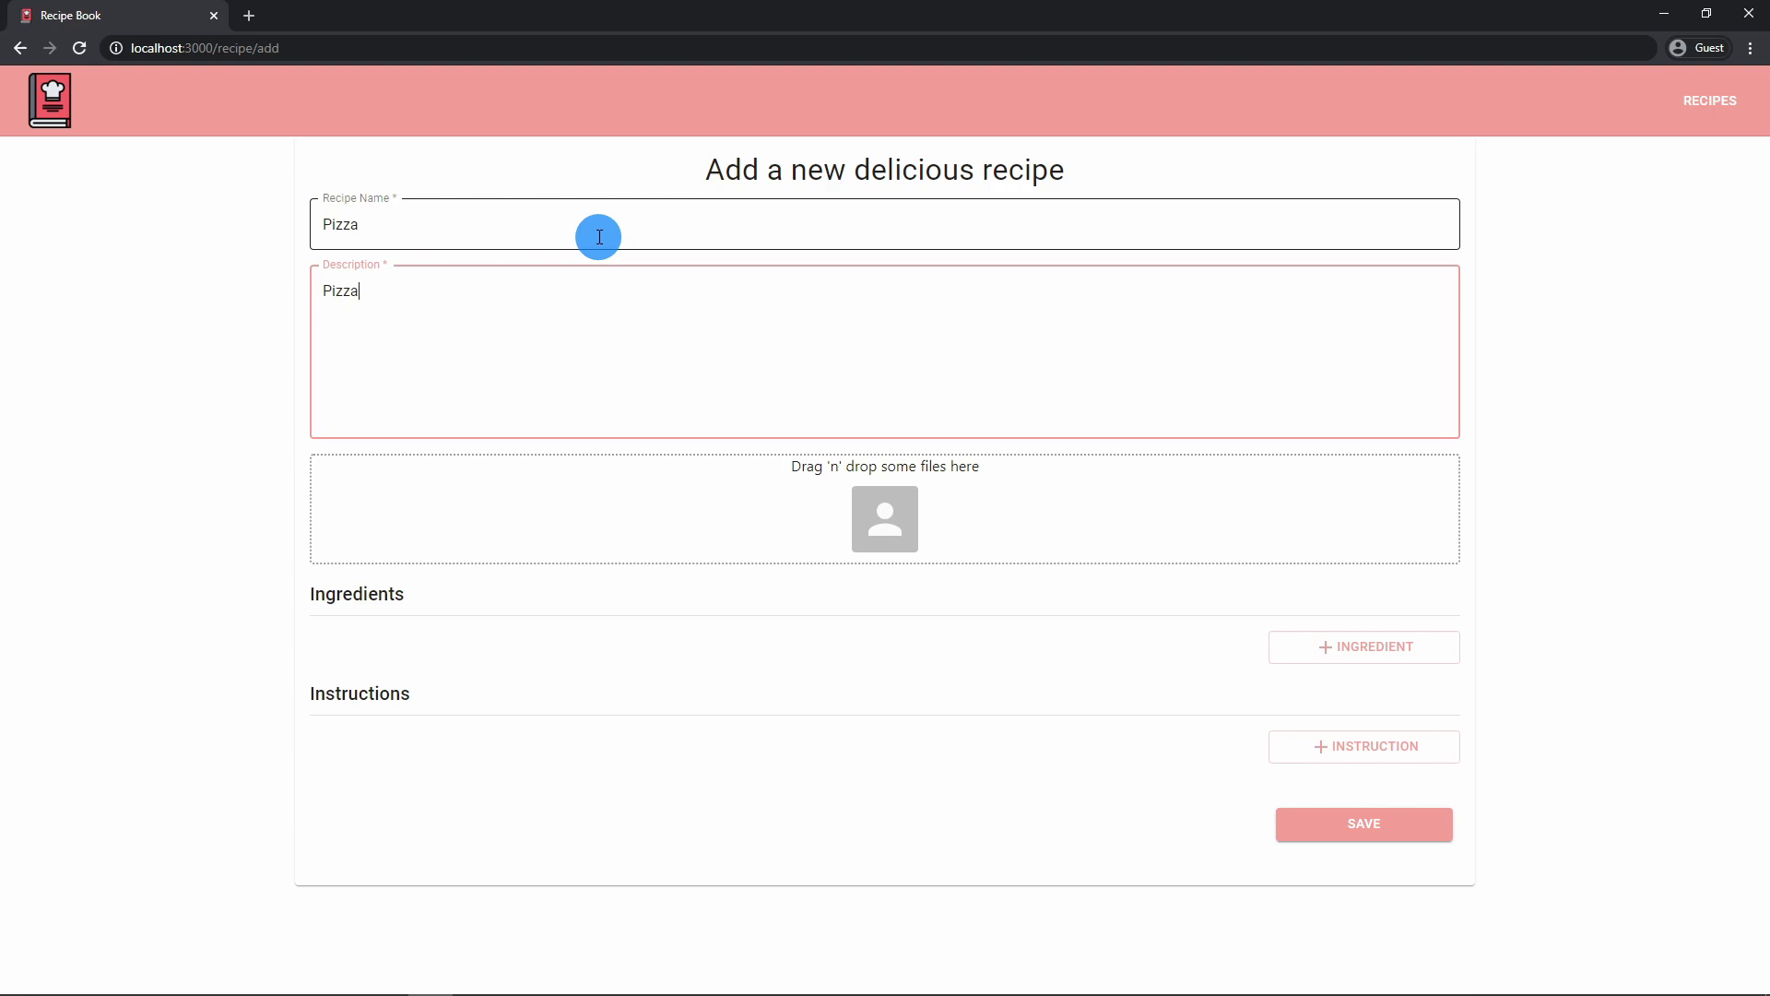
# - Add a 1 cup flour ingredient and an empty first instruction row
pyautogui.click(1404, 656)
pyautogui.click(913, 678)
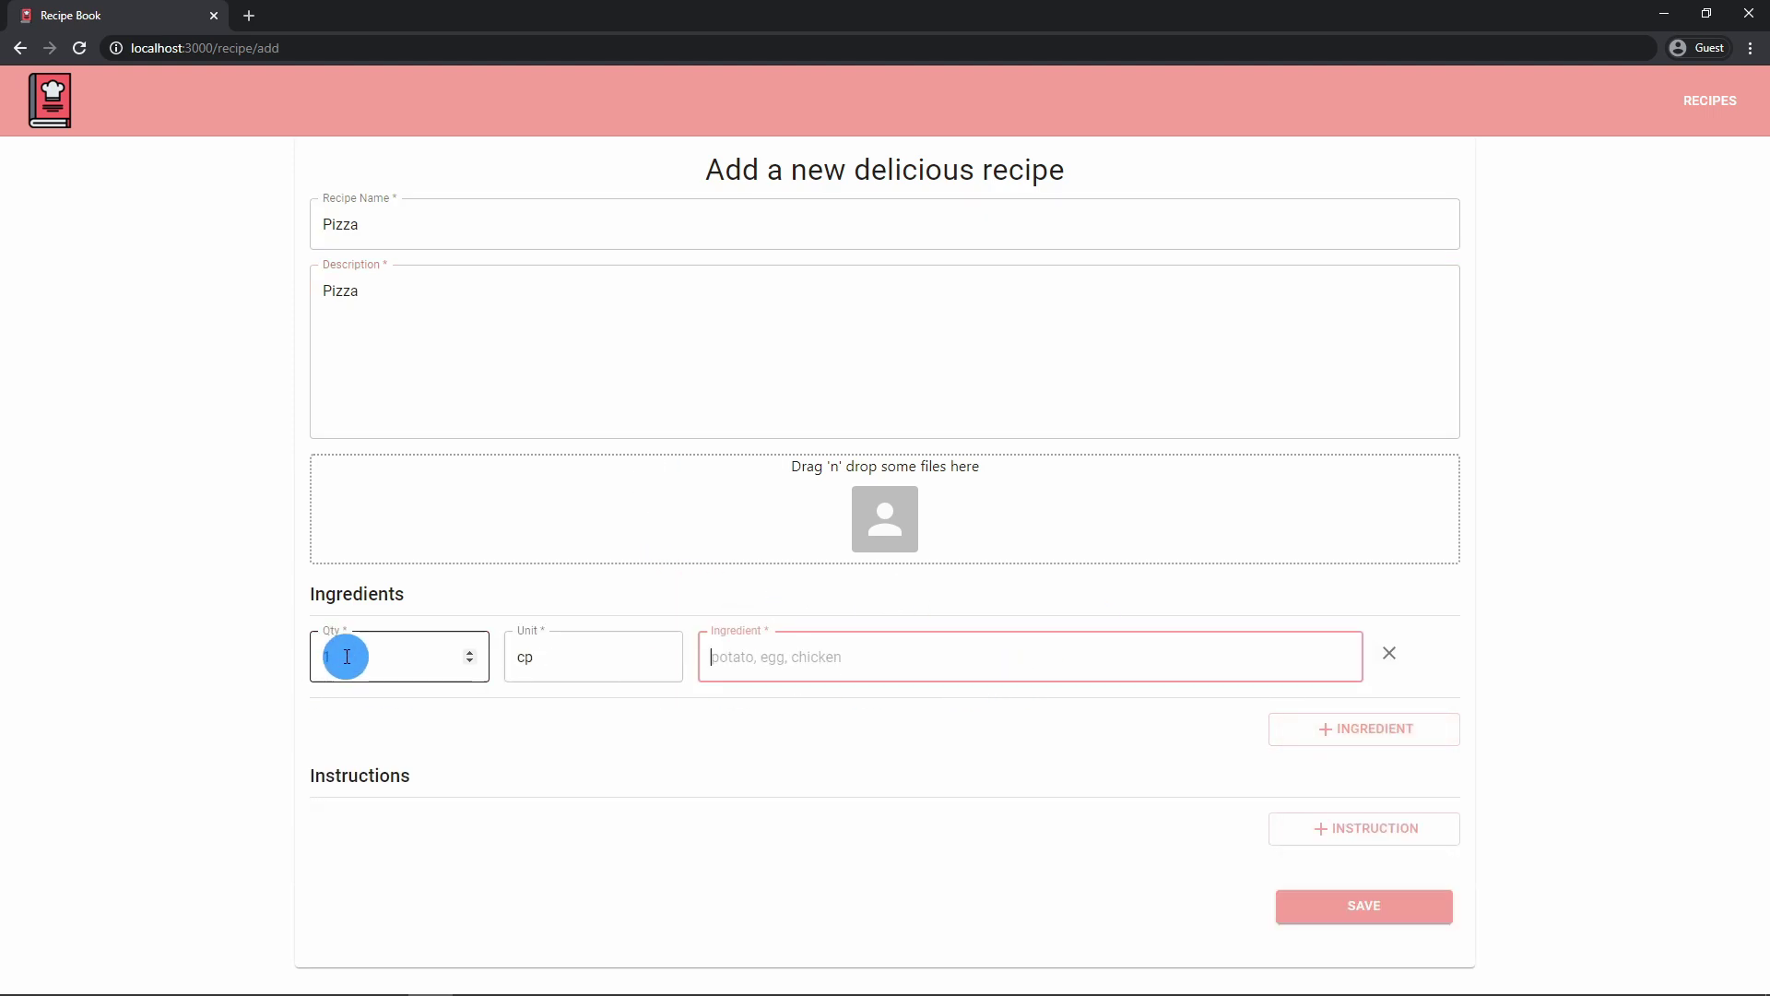
pyautogui.hotkey('shift', 'Tab')
pyautogui.write('cp')
pyautogui.press('BackSpace')
pyautogui.write('up')
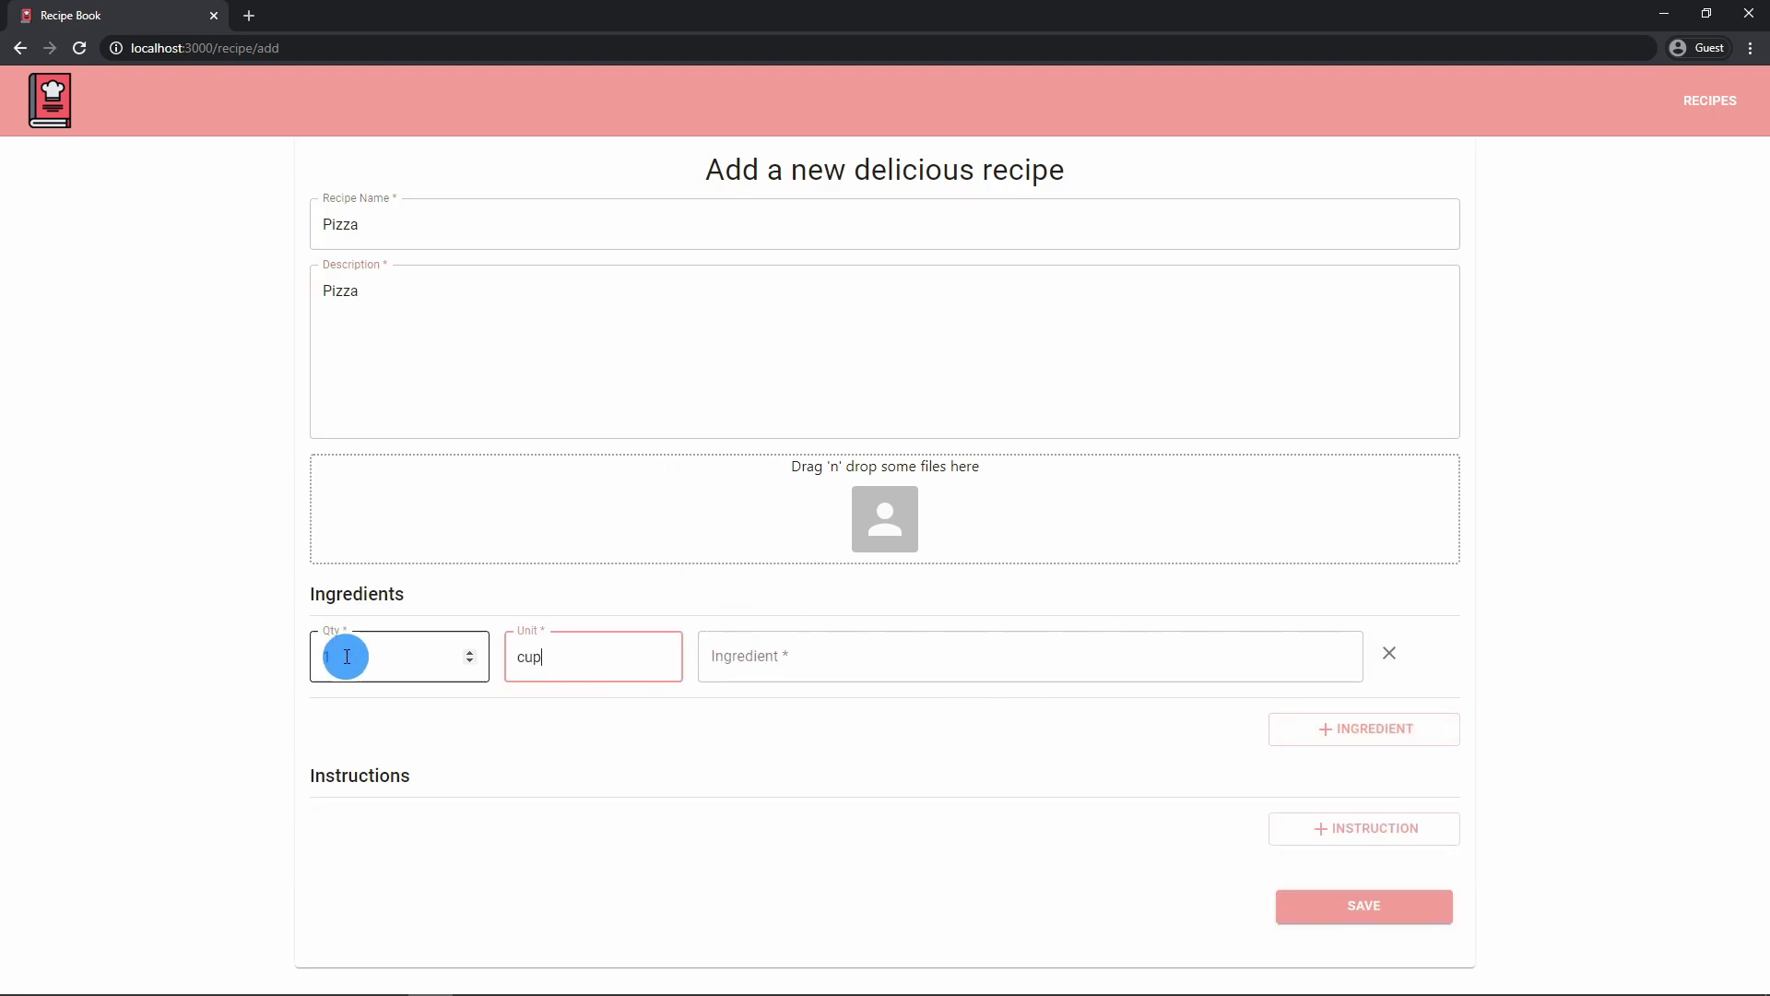
pyautogui.press('Tab')
pyautogui.write('flour')
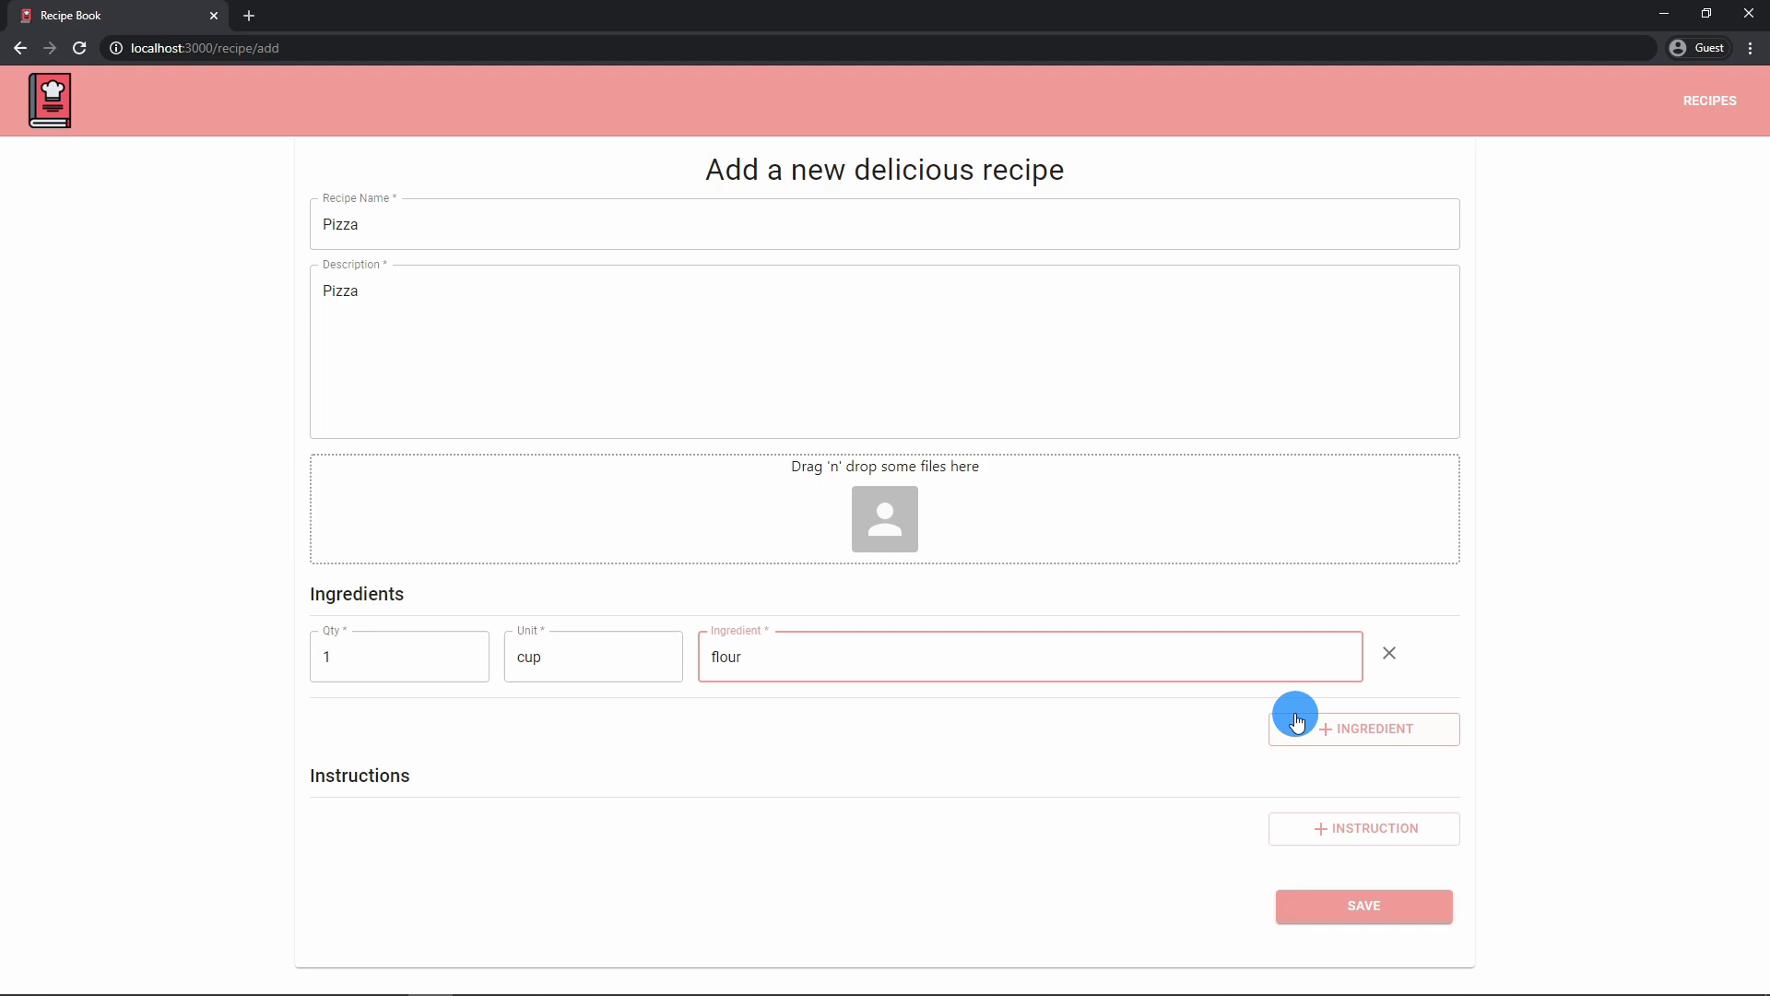
pyautogui.click(1357, 830)
# - Attach pizza.jpeg from the public images folder and try saving, which fails on the empty instruction
pyautogui.scroll(-1, 829, 803)
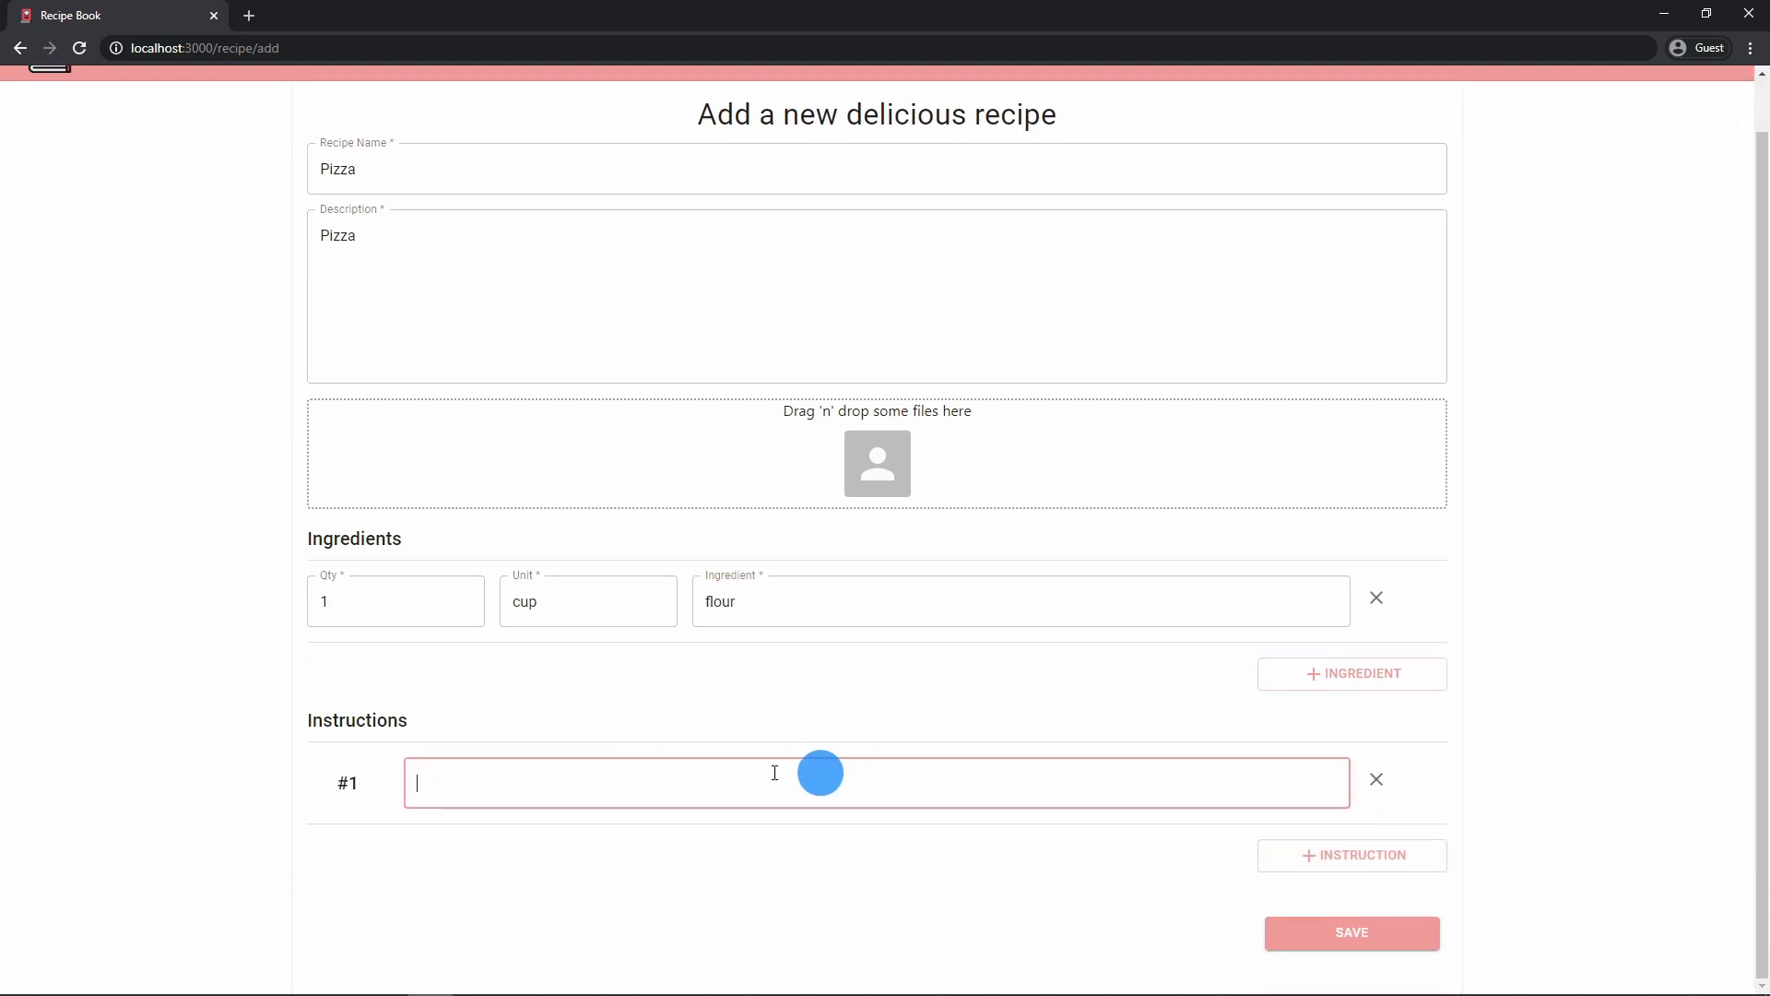
pyautogui.click(842, 477)
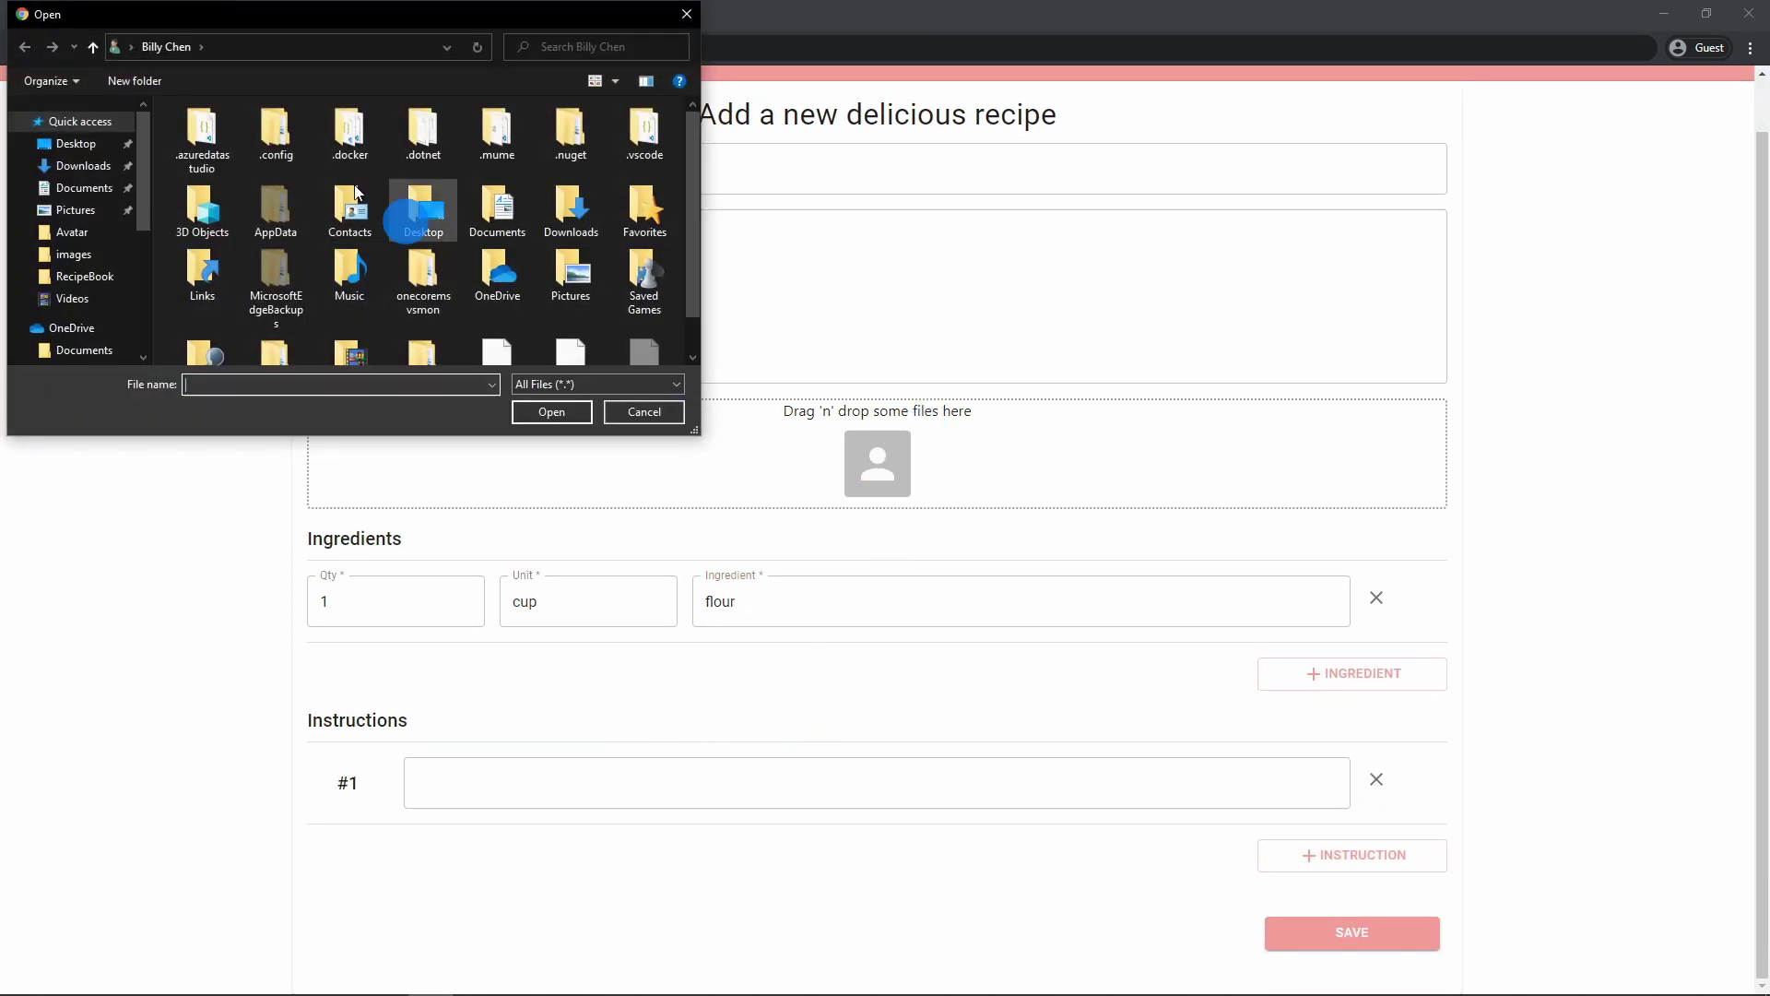
pyautogui.click(285, 53)
pyautogui.hotkey('ctrl', 'v')
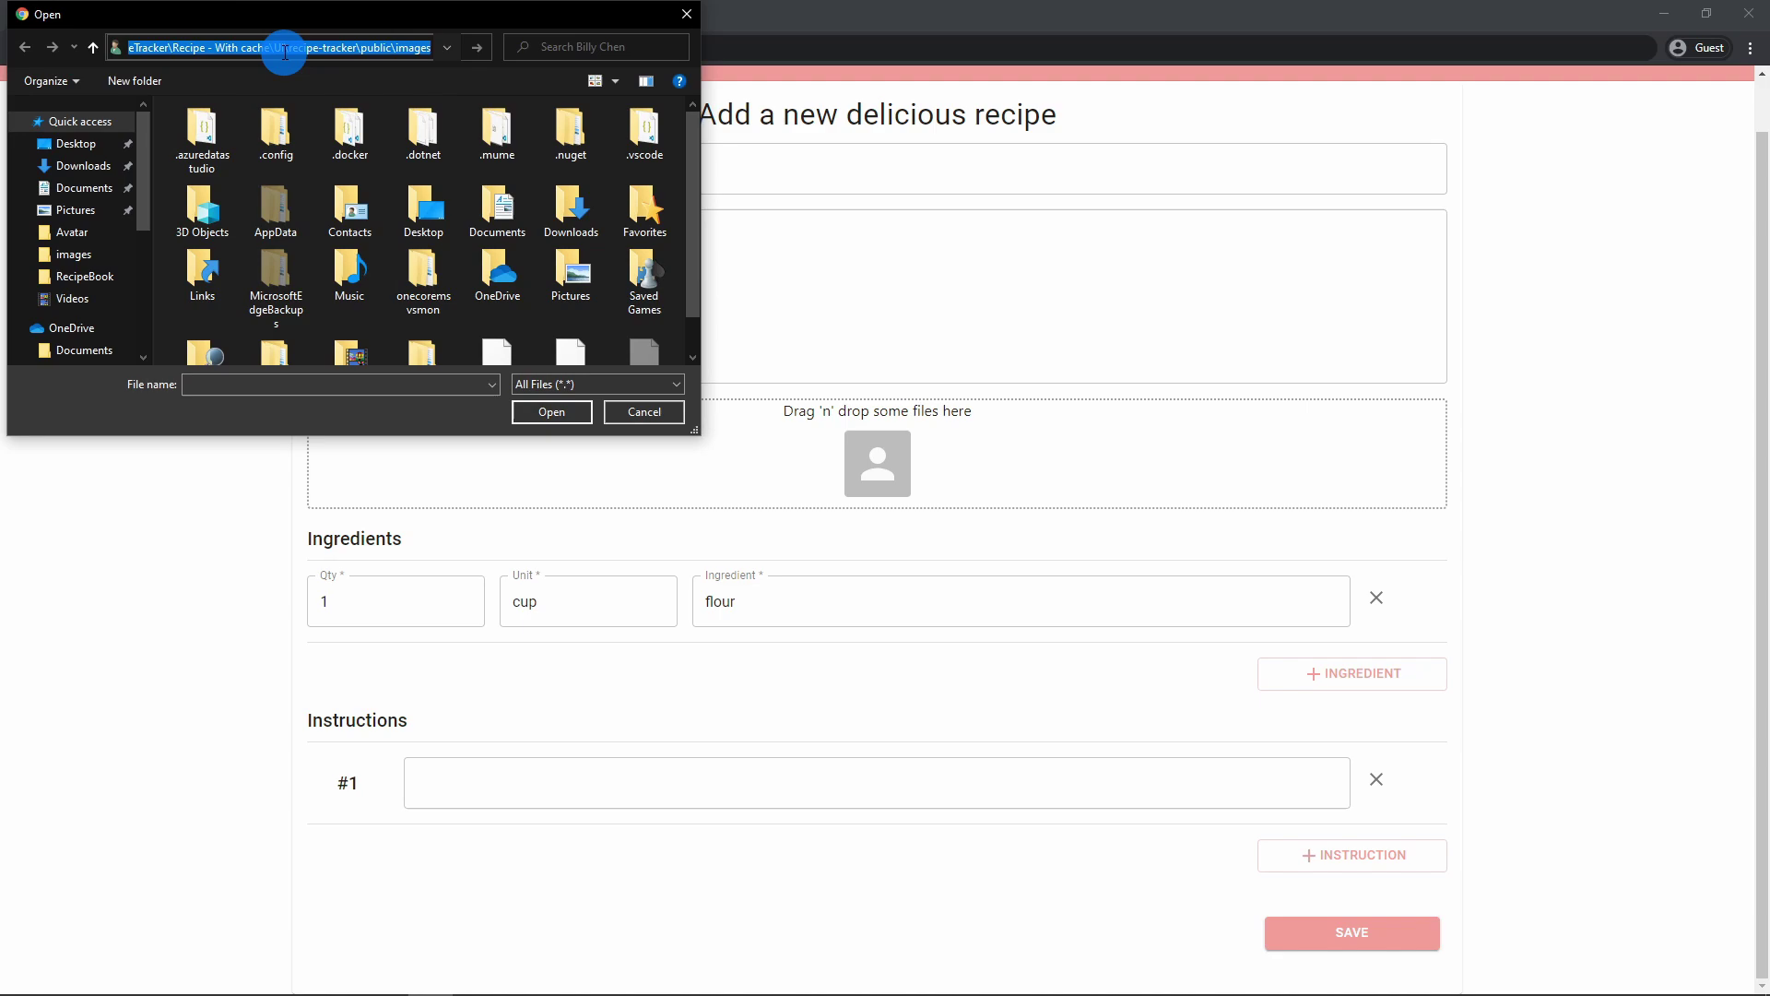
pyautogui.press('Return')
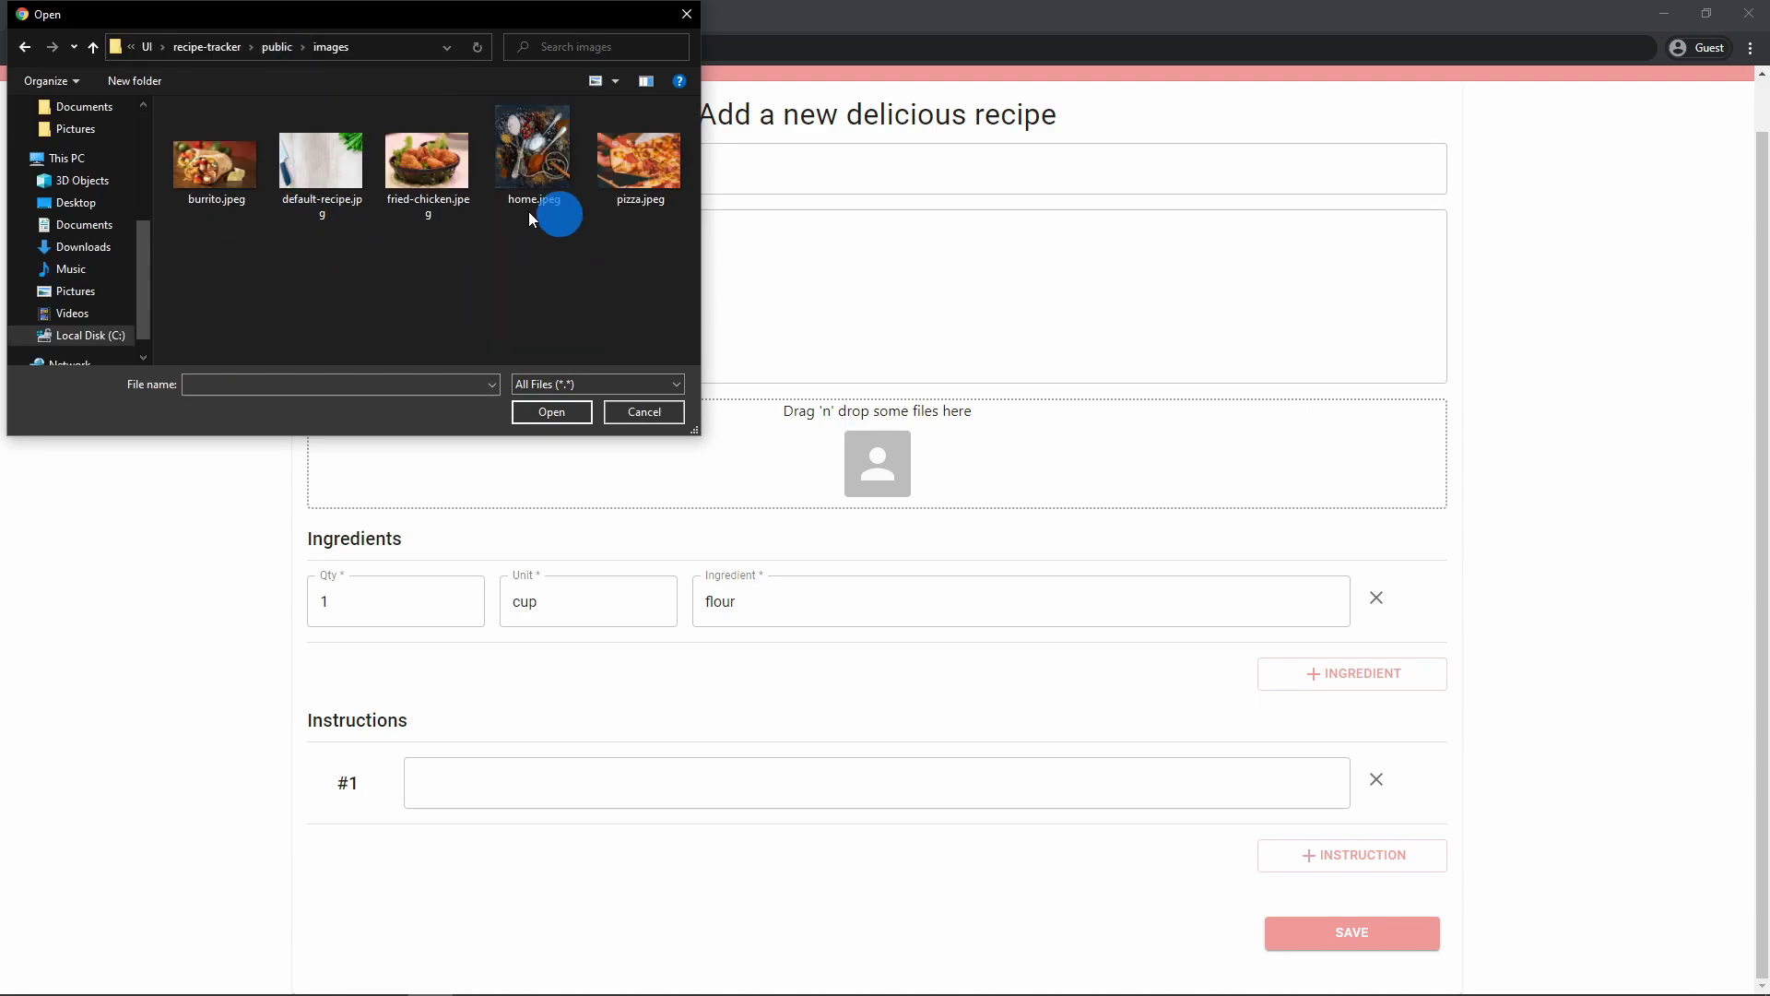
pyautogui.click(654, 175)
pyautogui.click(546, 414)
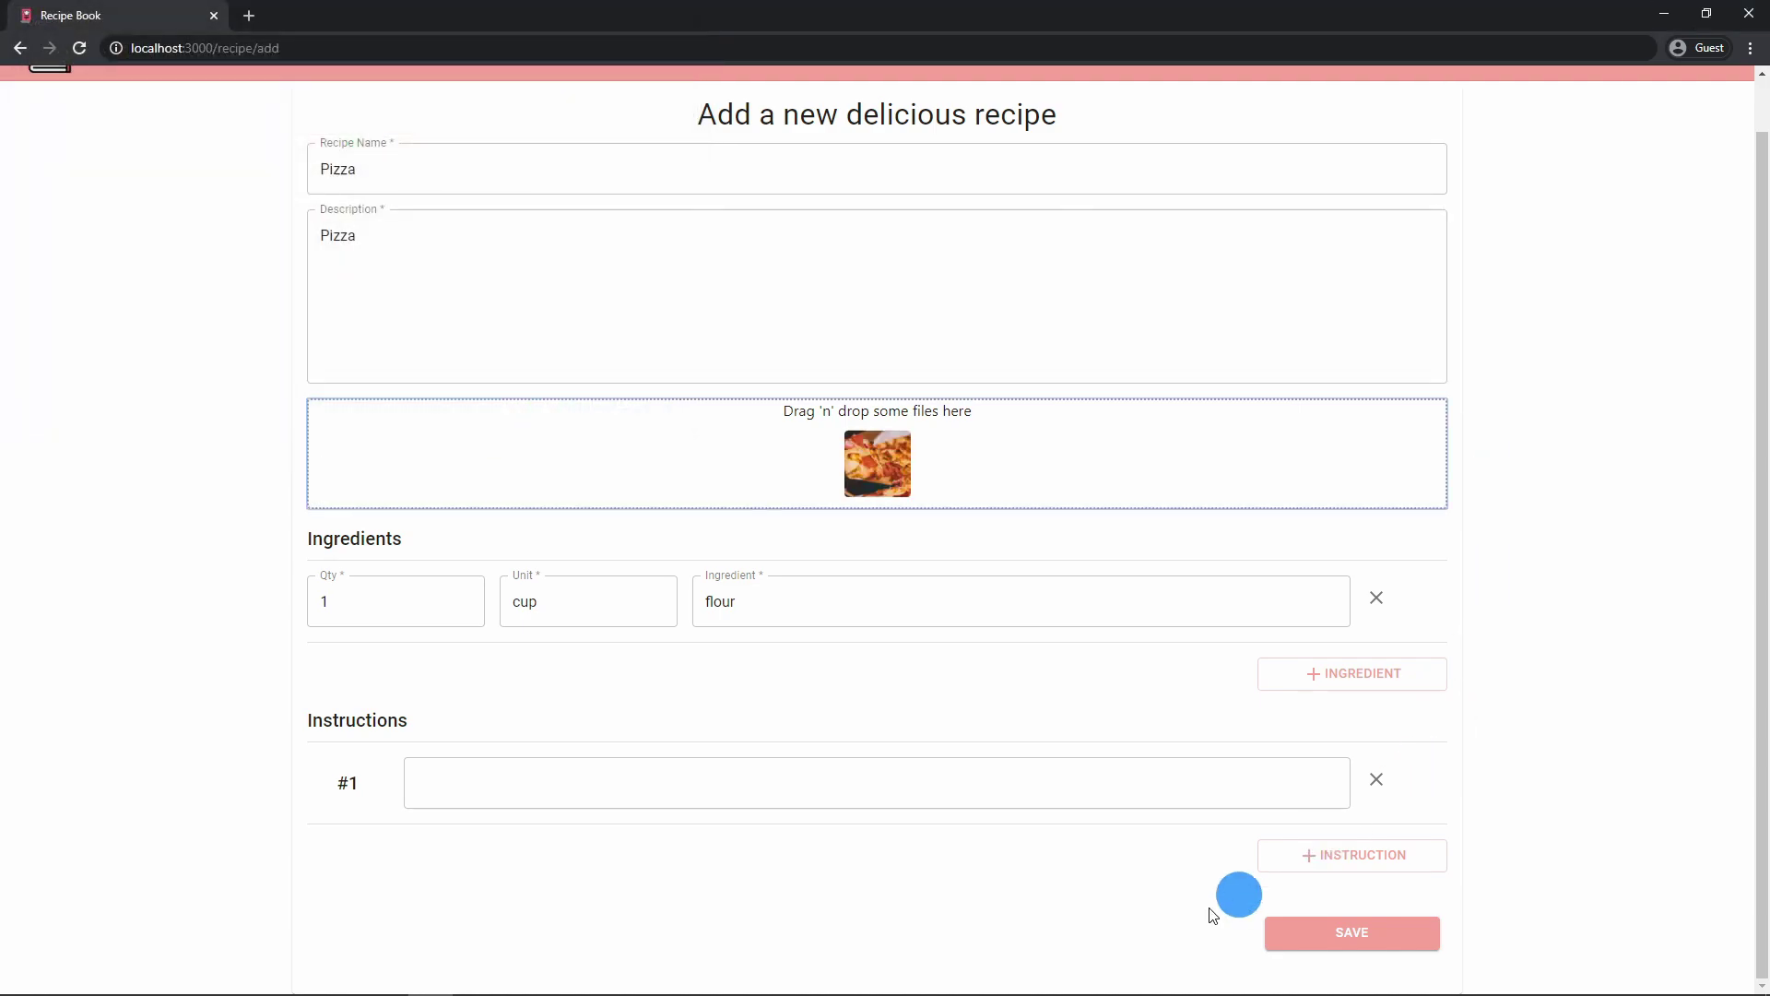
pyautogui.click(1351, 939)
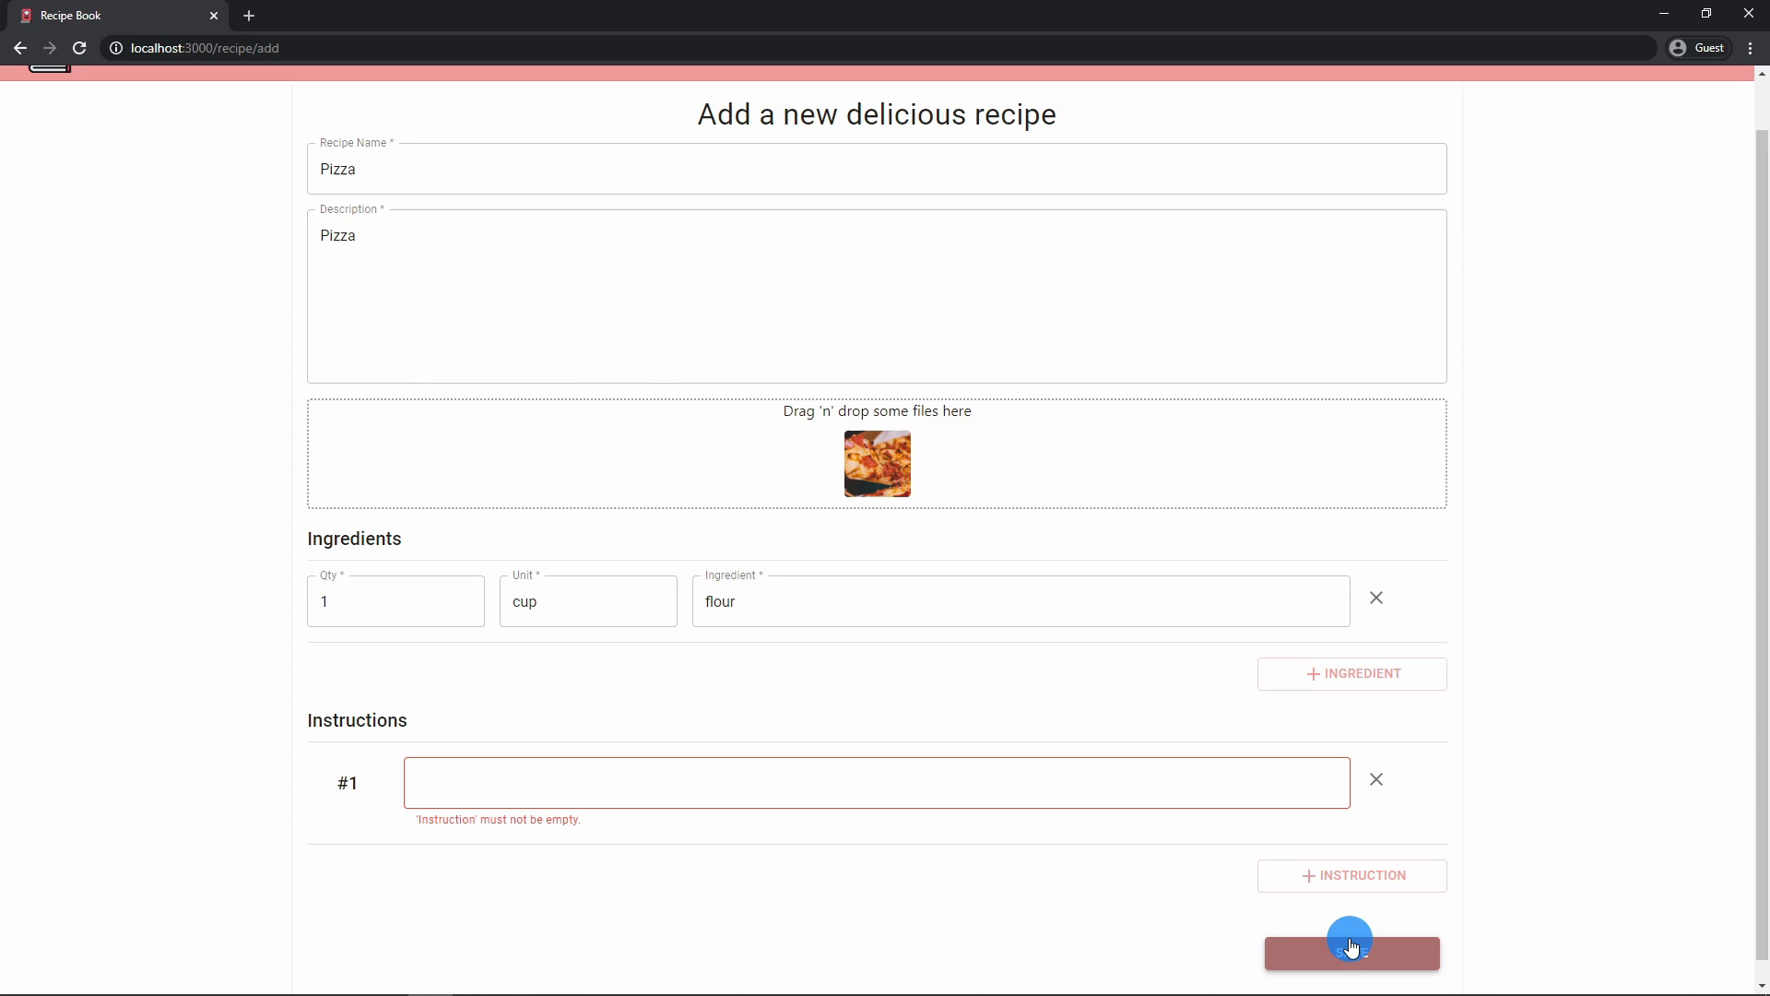
pyautogui.press('F12')
# - After checking the 422 error, enter instruction 'Cook pizza', save the recipe, and close DevTools
pyautogui.click(1469, 287)
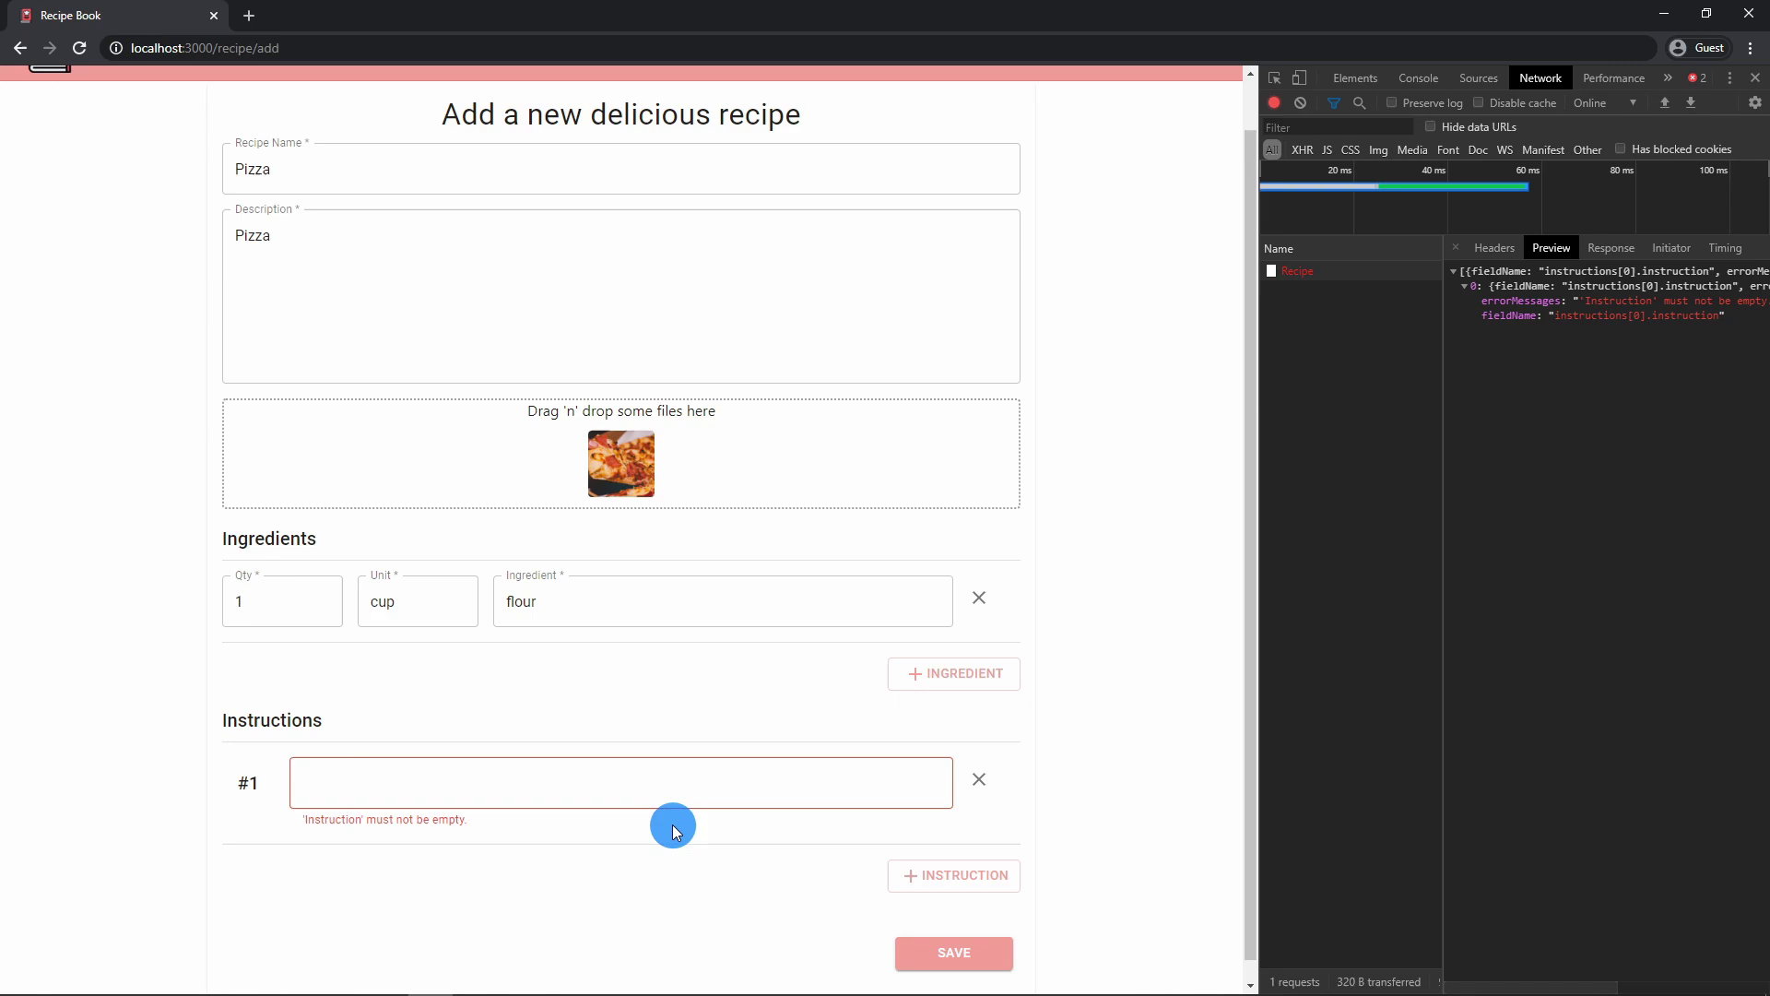
pyautogui.press('Escape')
pyautogui.click(734, 784)
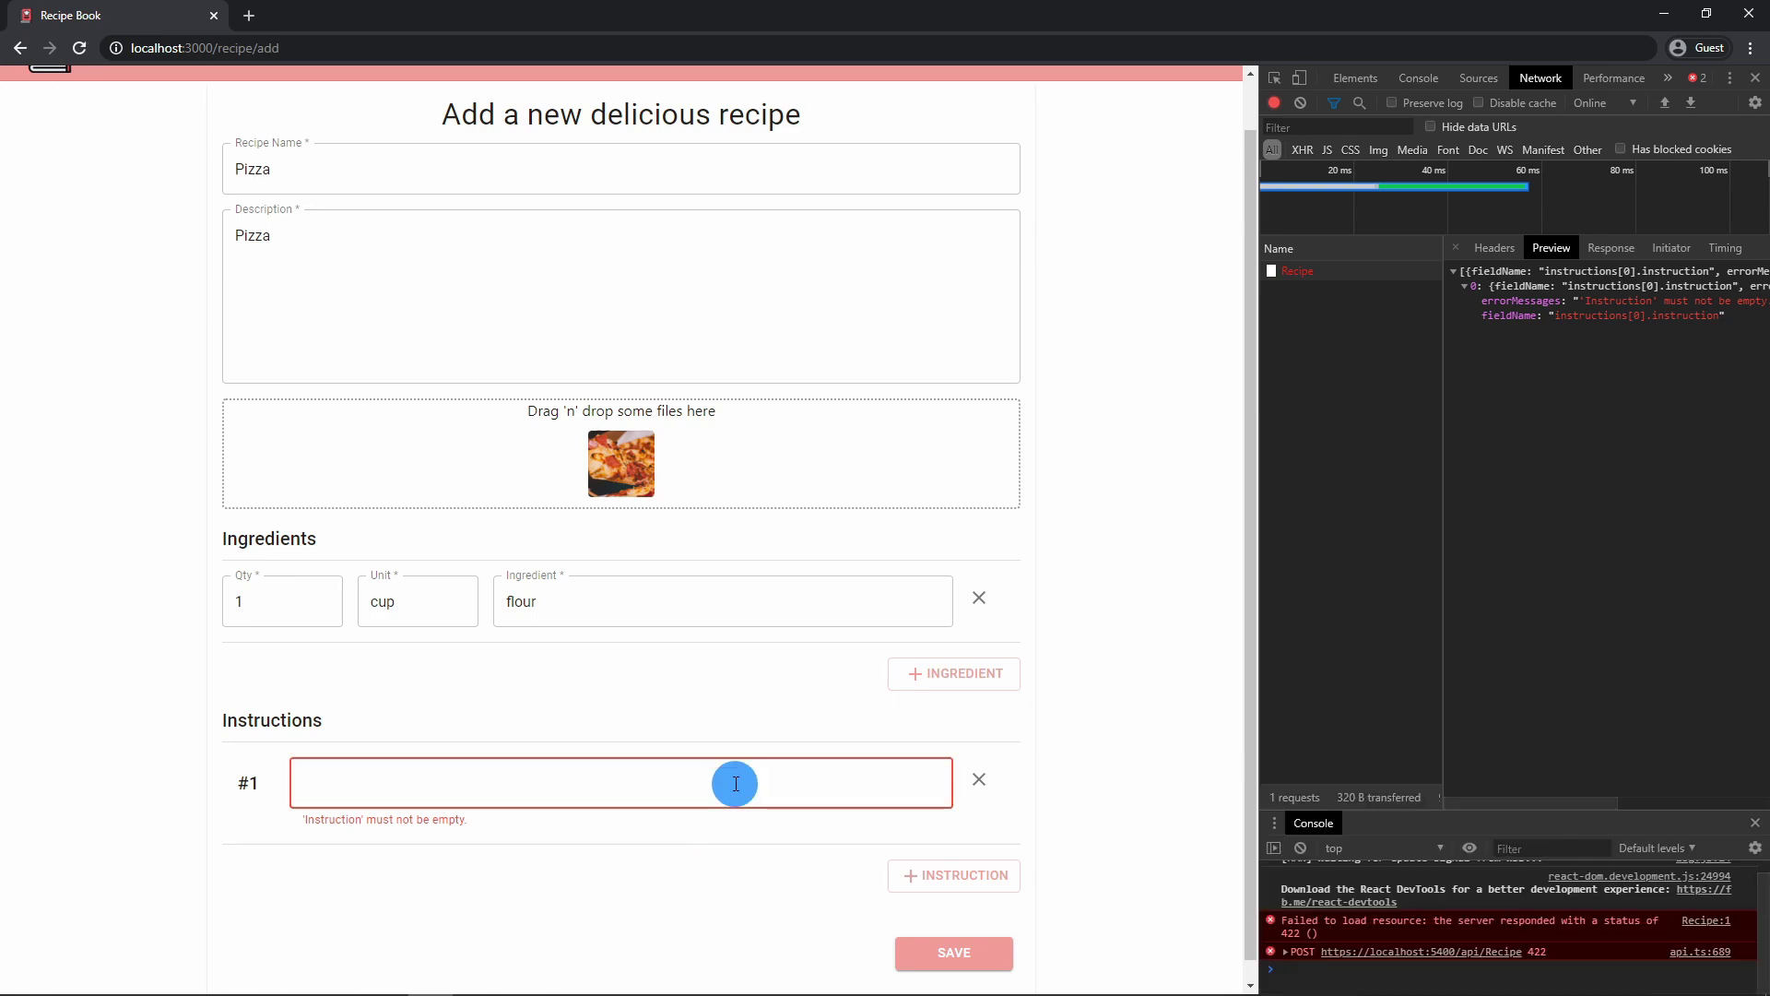
pyautogui.write('Cook piiz')
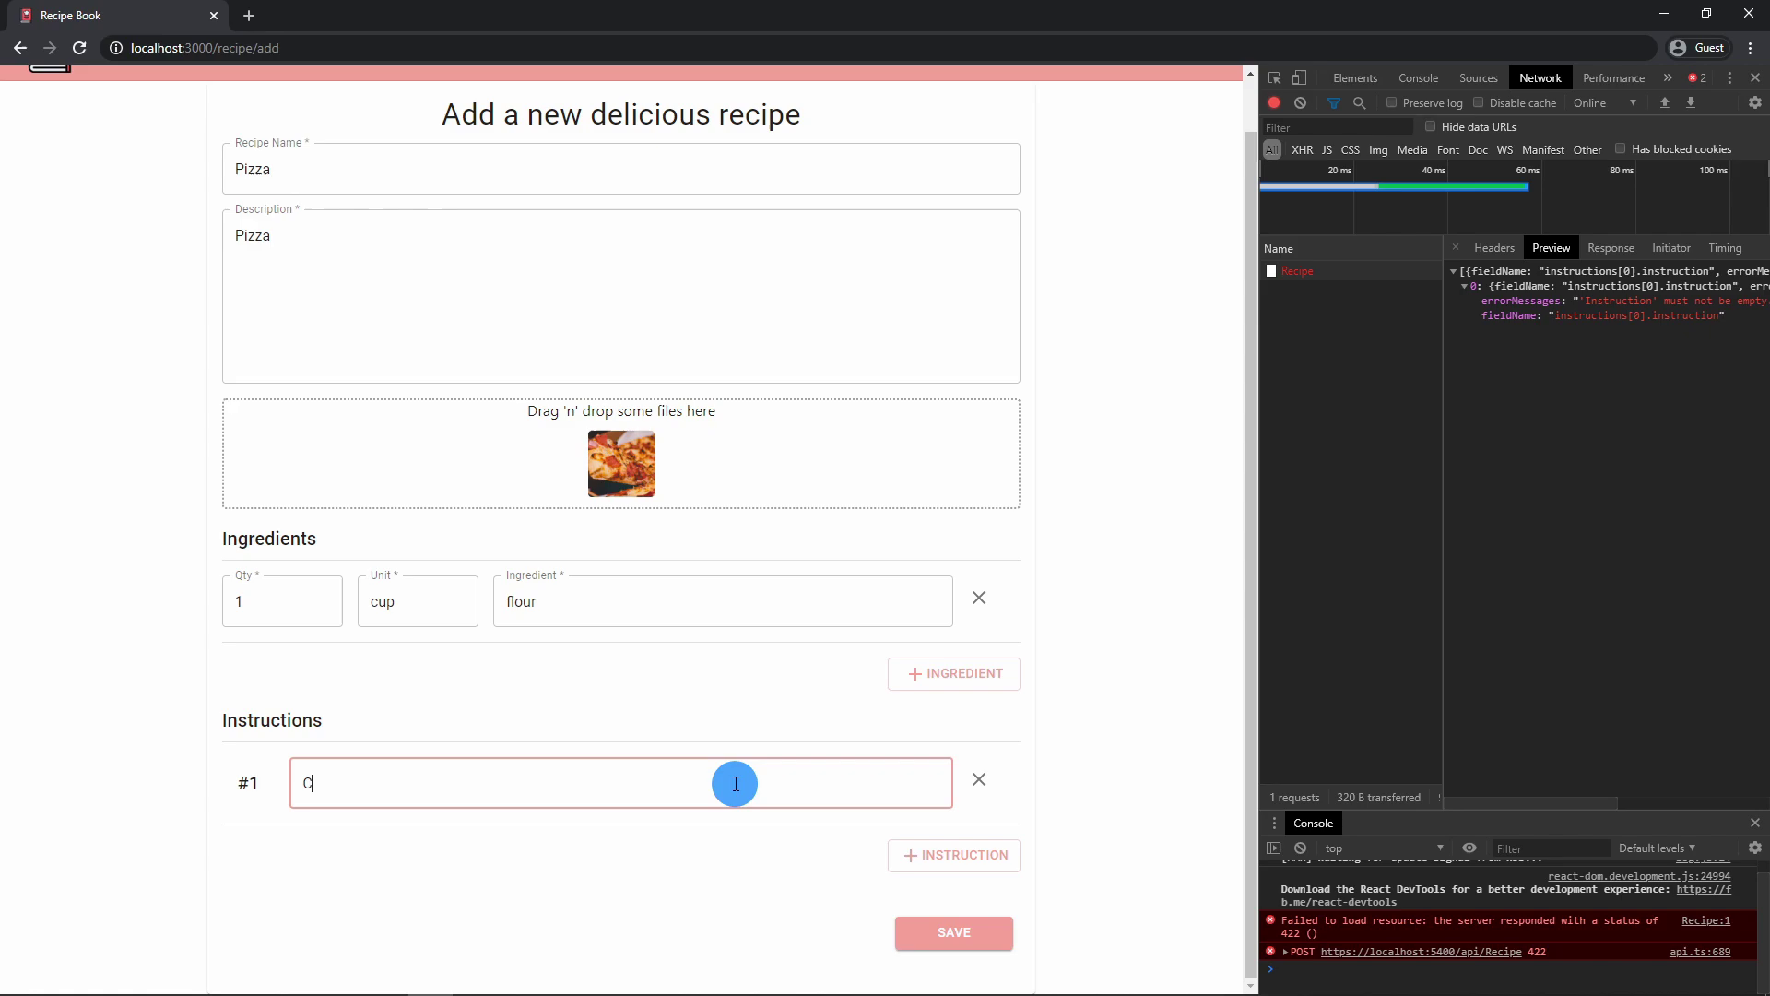
pyautogui.press('BackSpace')
pyautogui.press('BackSpace')
pyautogui.write('zza')
pyautogui.click(972, 922)
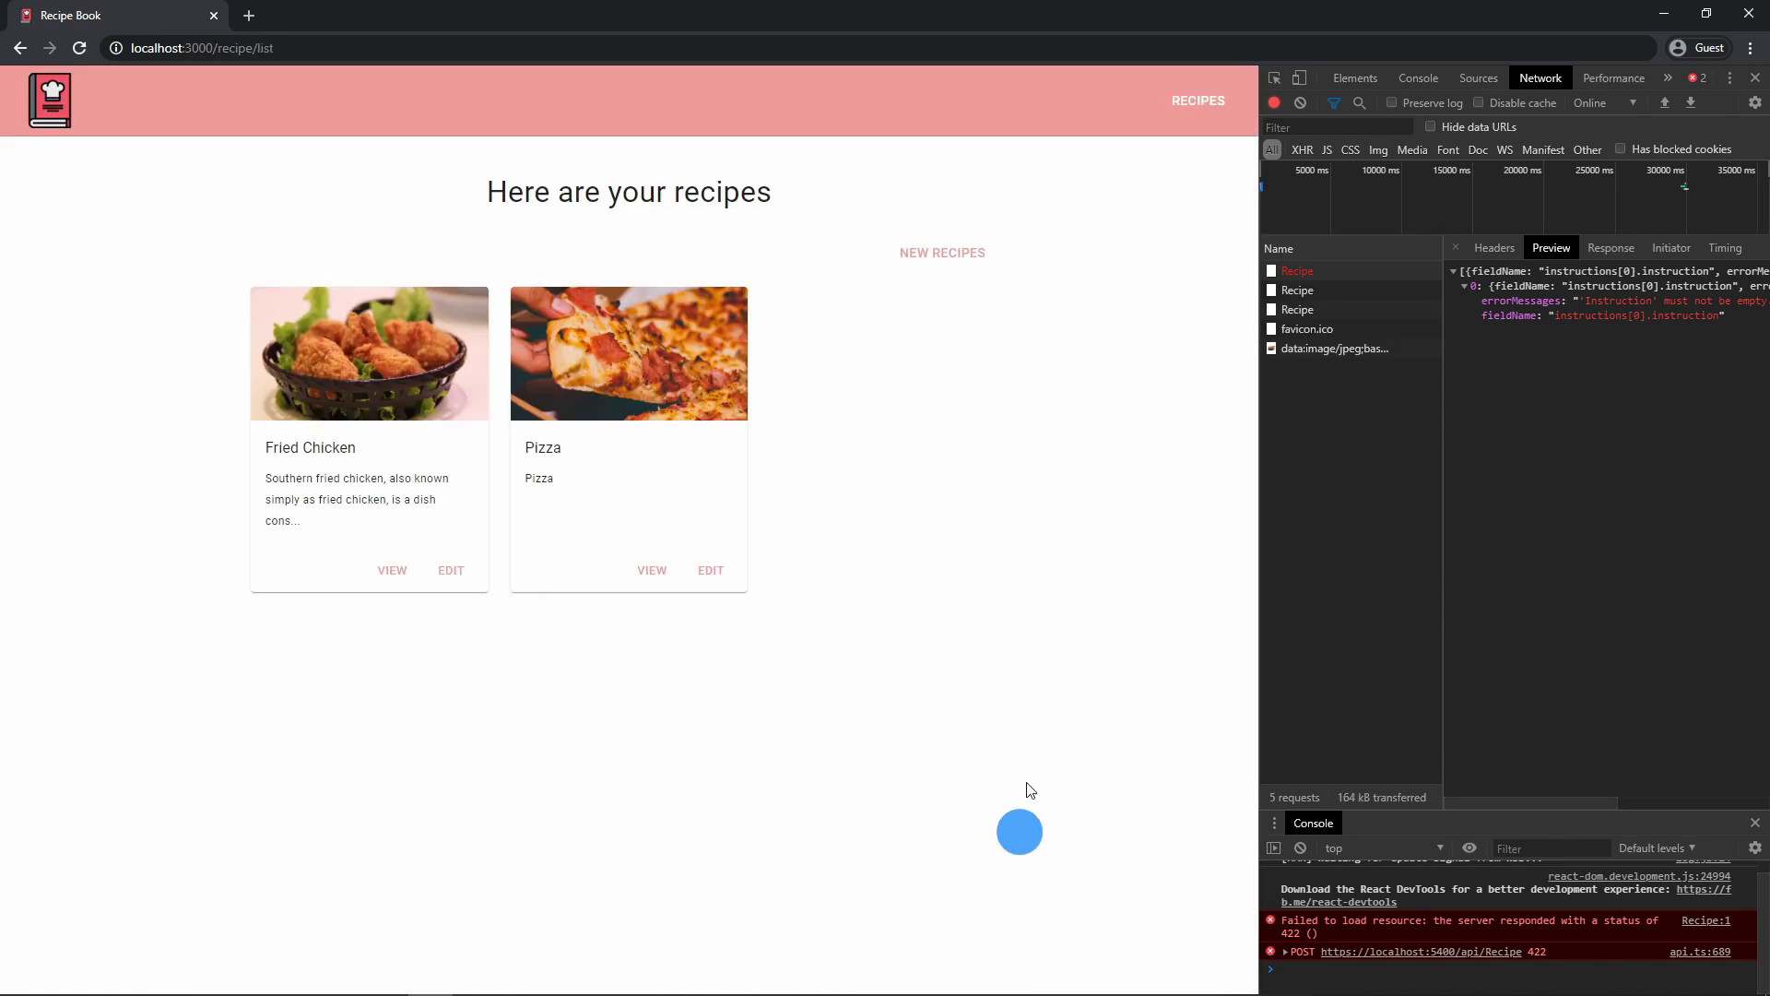
pyautogui.click(1753, 86)
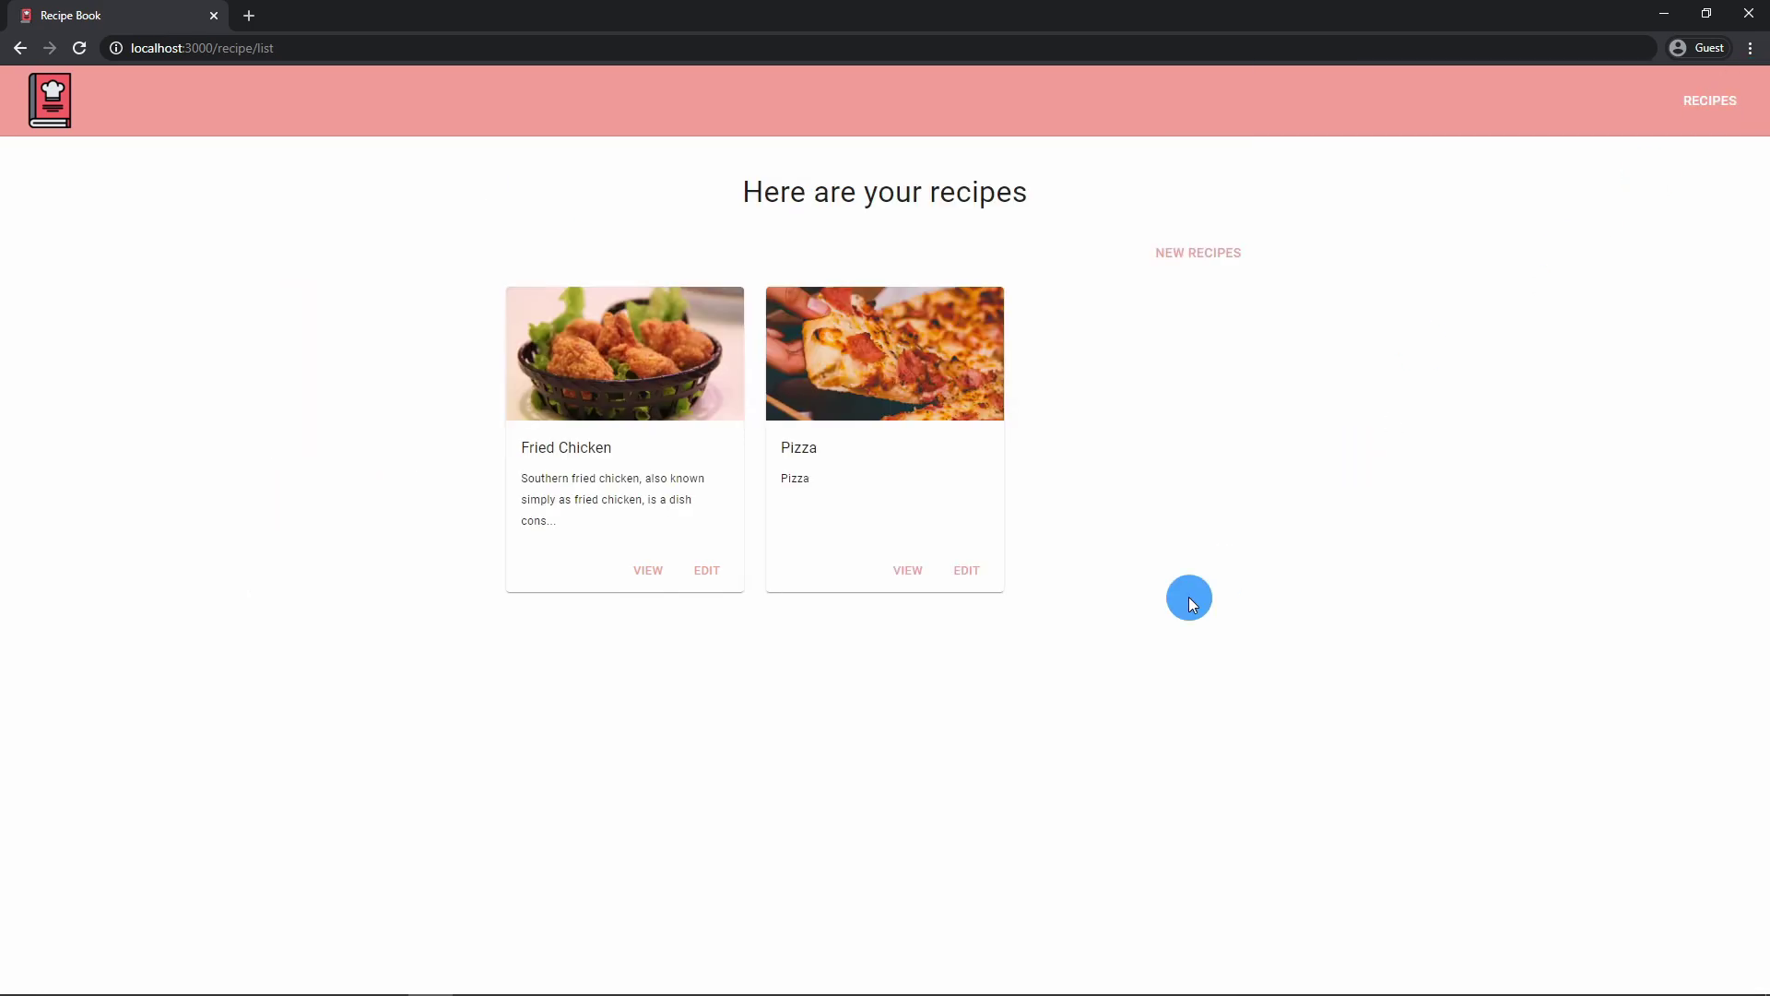